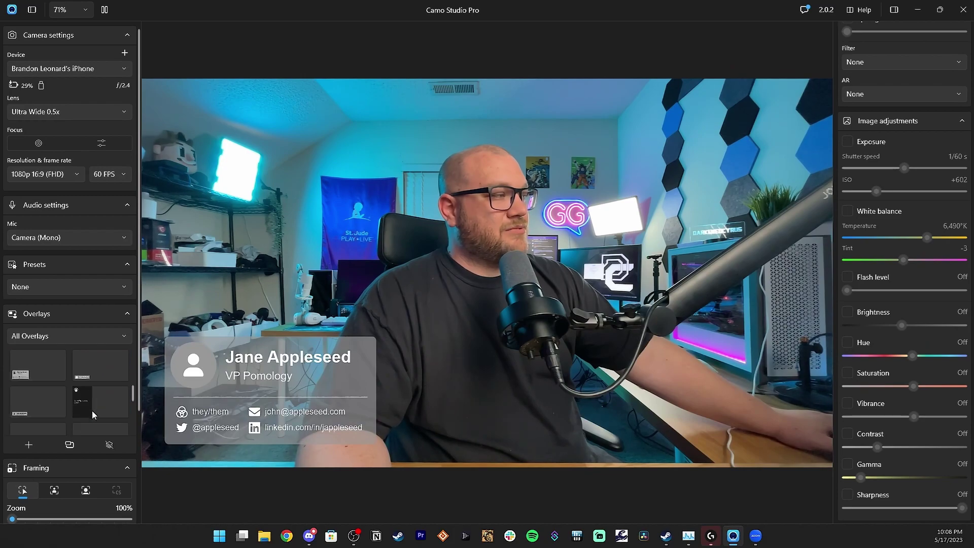
# - Show the overlay with the dark full-height side panel on the camera picture
pyautogui.click(92, 398)
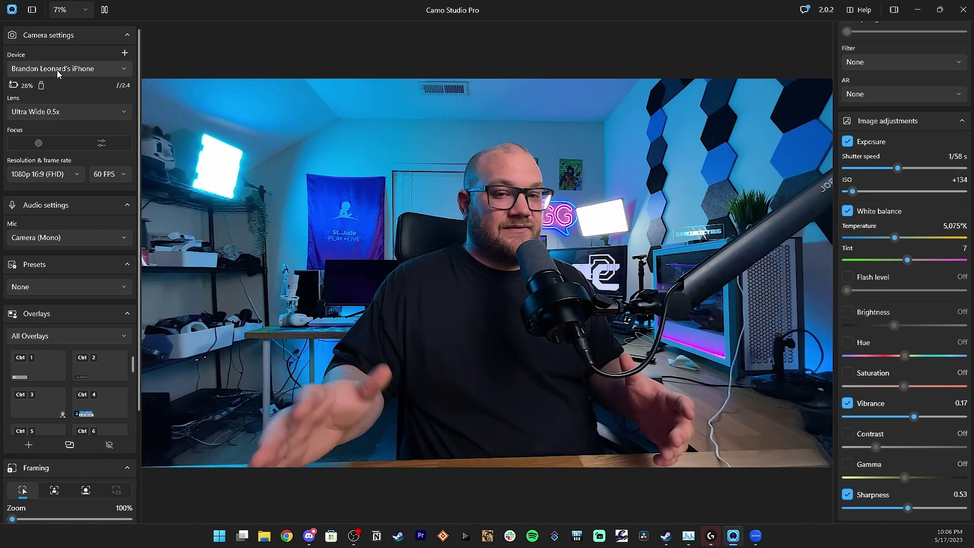
# - Check which camera devices are available, keeping the connected iPhone as the source
pyautogui.click(57, 71)
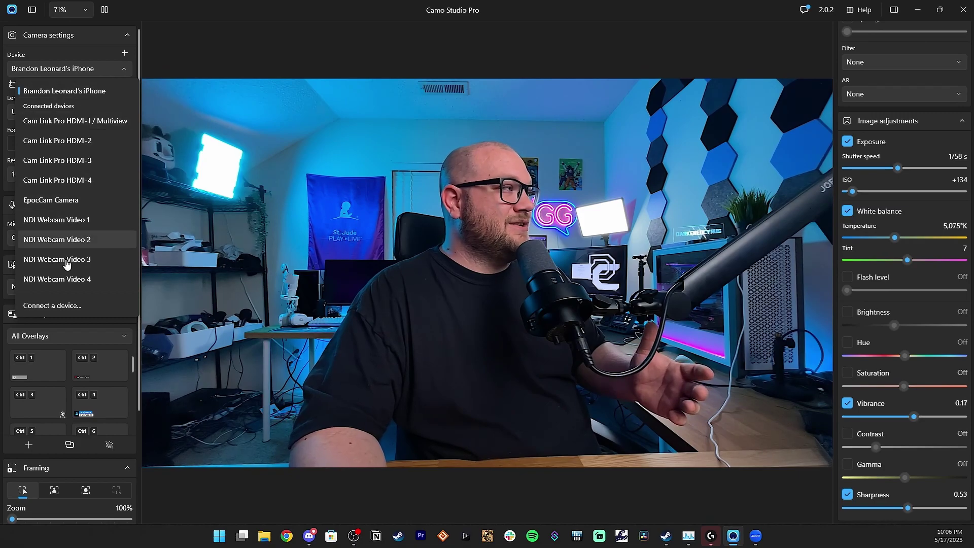
pyautogui.click(74, 70)
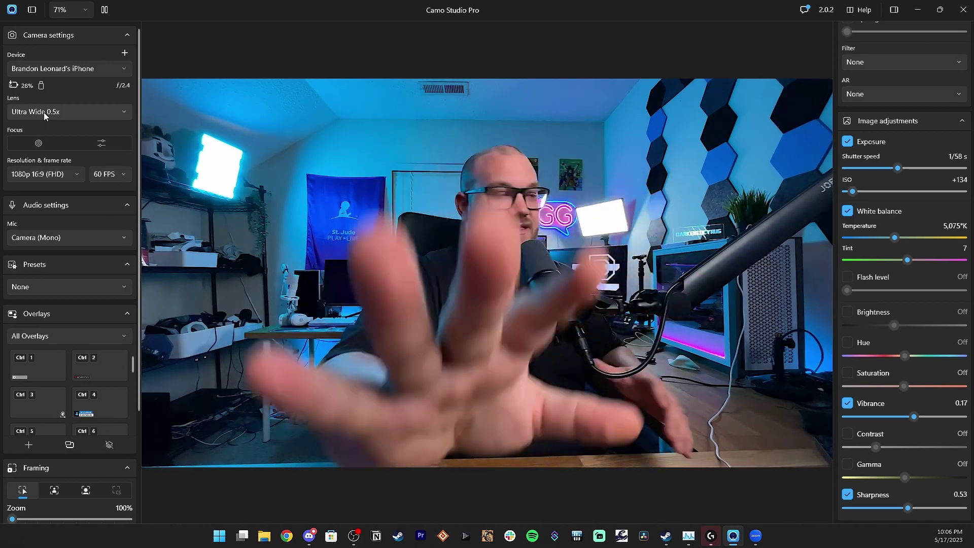
# - Switch the iPhone camera to the Wide 1.0x lens and lower the ISO to +34
pyautogui.click(62, 114)
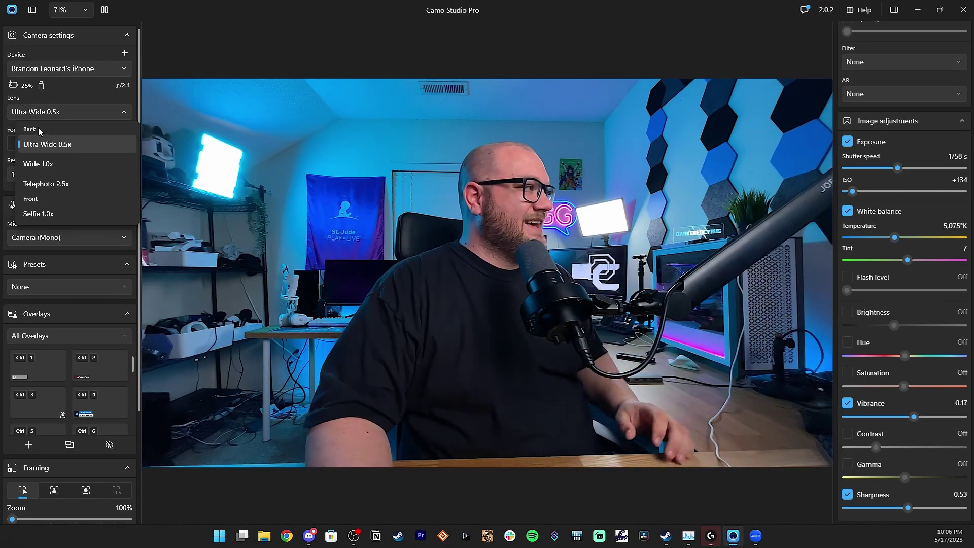
pyautogui.click(46, 160)
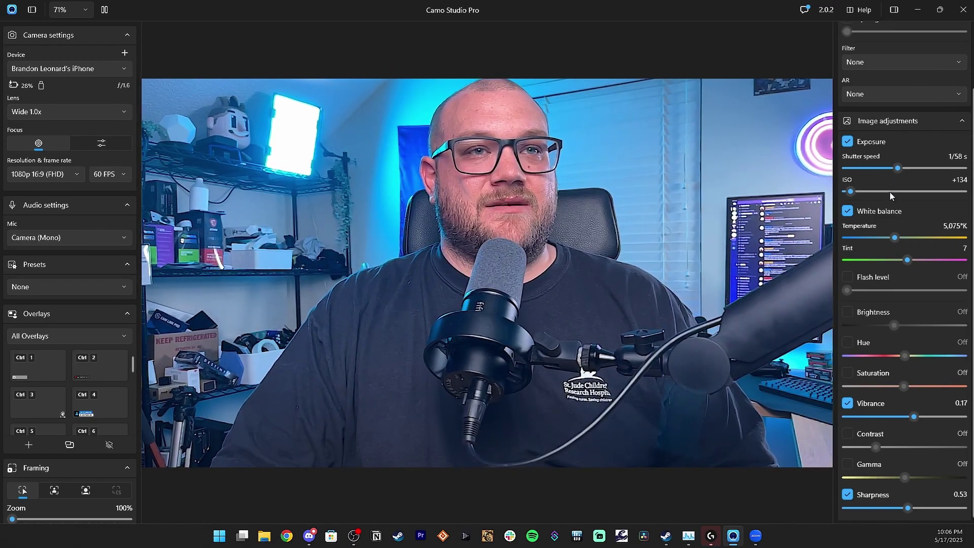
pyautogui.moveTo(850, 192); pyautogui.dragTo(846, 192)
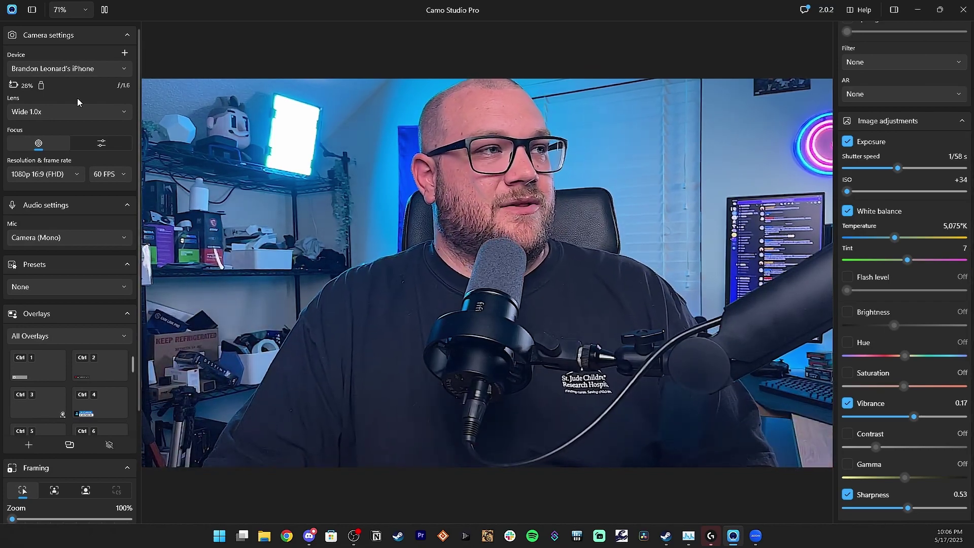
# - Try the Telephoto 2.5x back lens and the Selfie 1.0x front lens
pyautogui.click(78, 111)
pyautogui.click(65, 179)
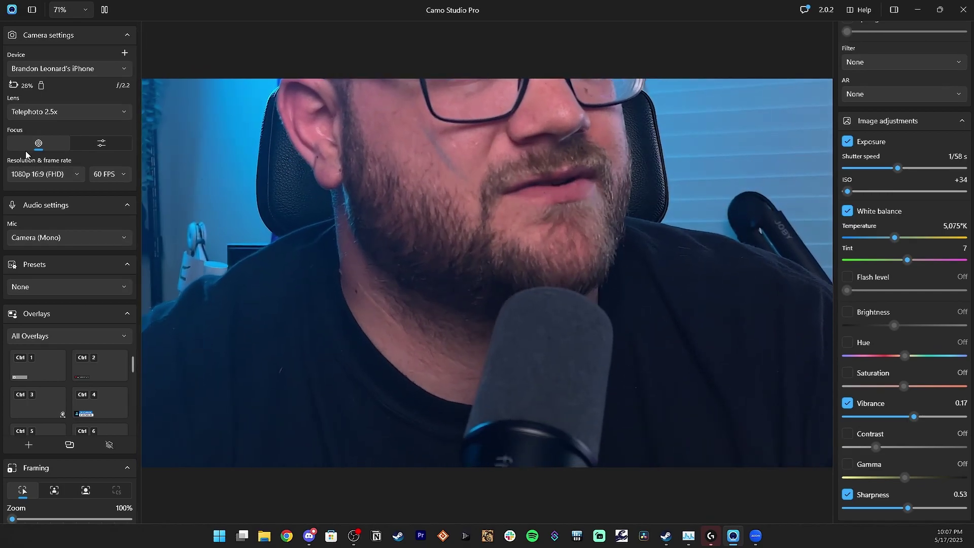
pyautogui.click(61, 112)
pyautogui.click(62, 195)
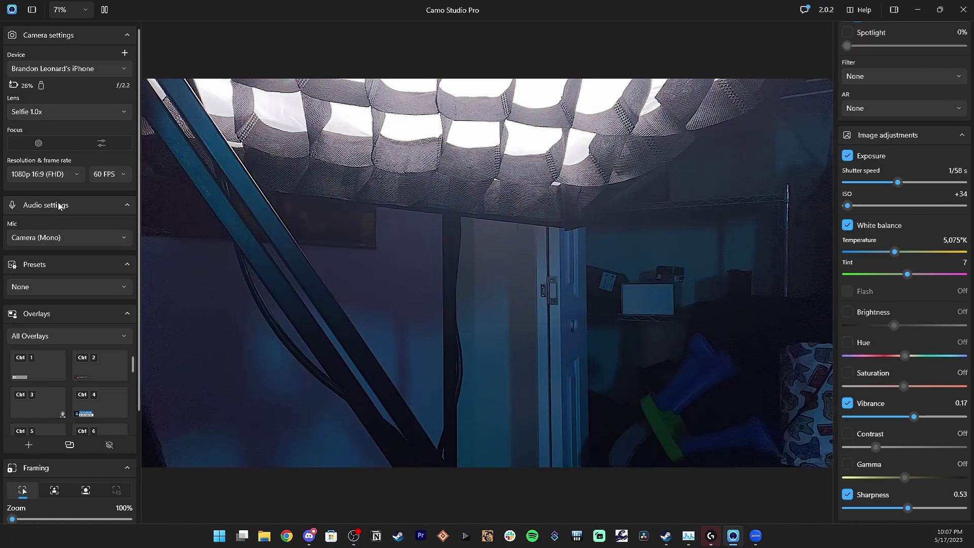
# - Return the camera to the Ultra Wide 0.5x lens and raise the ISO to +134
pyautogui.click(53, 109)
pyautogui.click(61, 144)
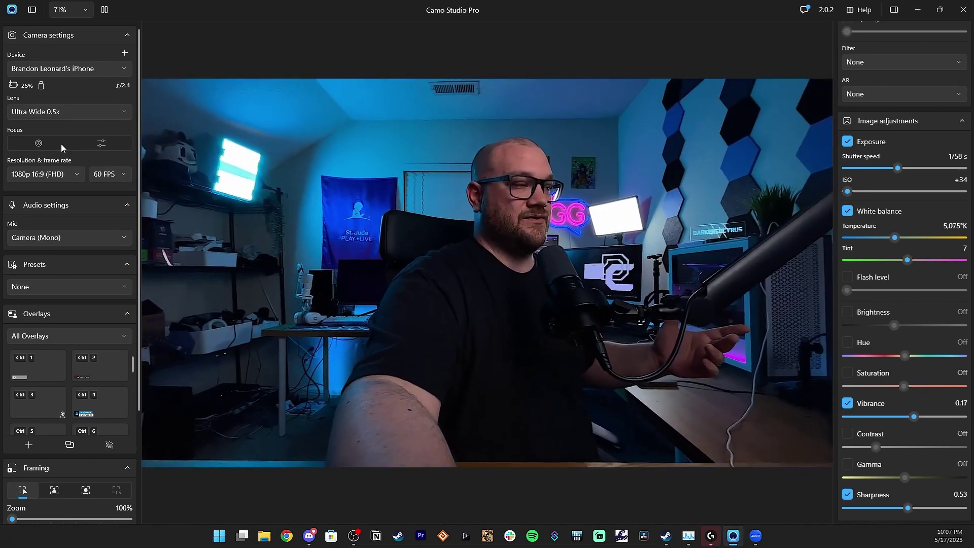
pyautogui.moveTo(846, 192); pyautogui.dragTo(852, 193)
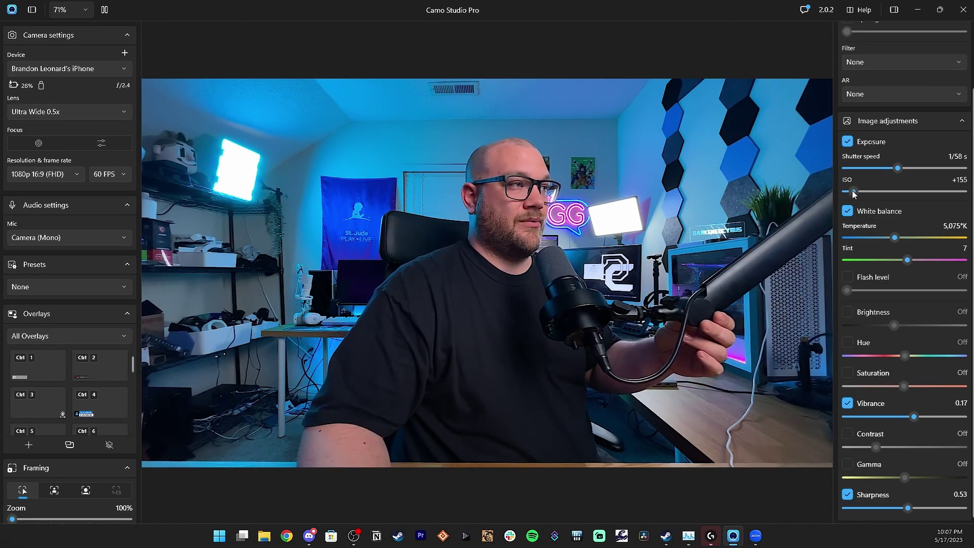
pyautogui.moveTo(850, 194); pyautogui.dragTo(852, 193)
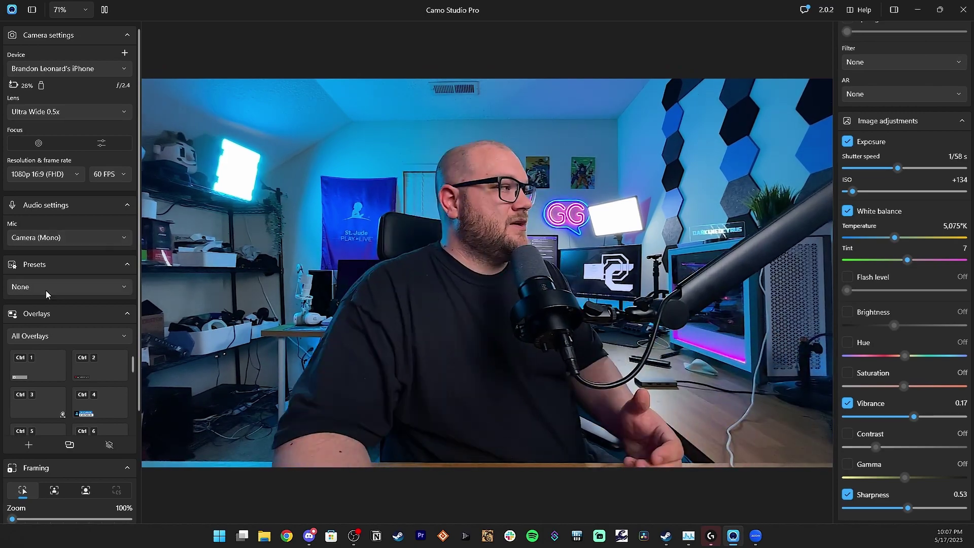
# - Try the Saturation nerf, Mono, Ork Attack and Lemonionia stock presets on the camera picture
pyautogui.click(45, 289)
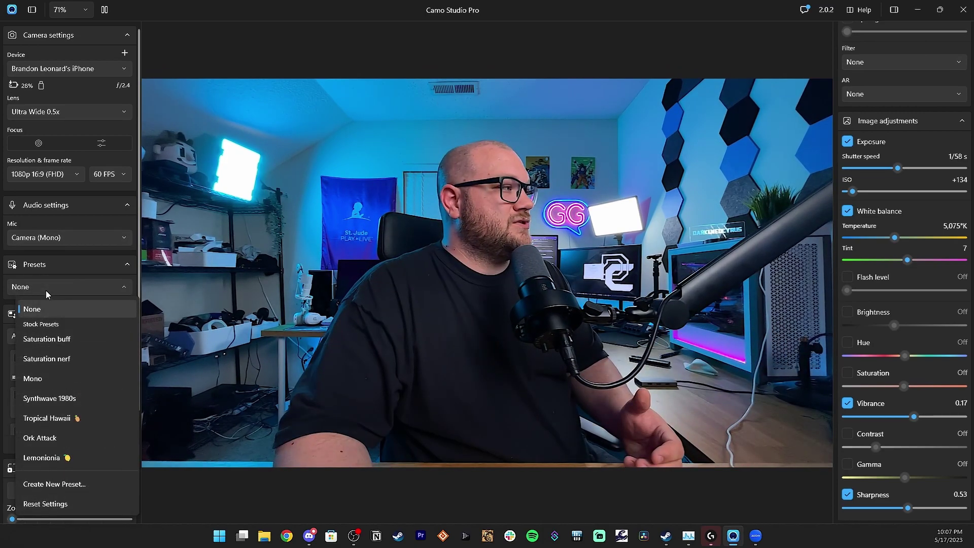
pyautogui.click(60, 357)
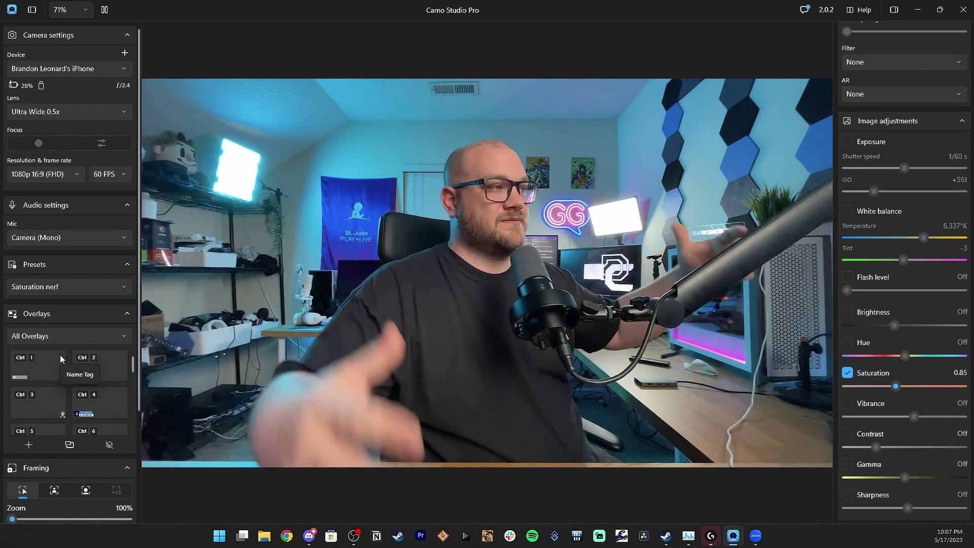
pyautogui.click(56, 287)
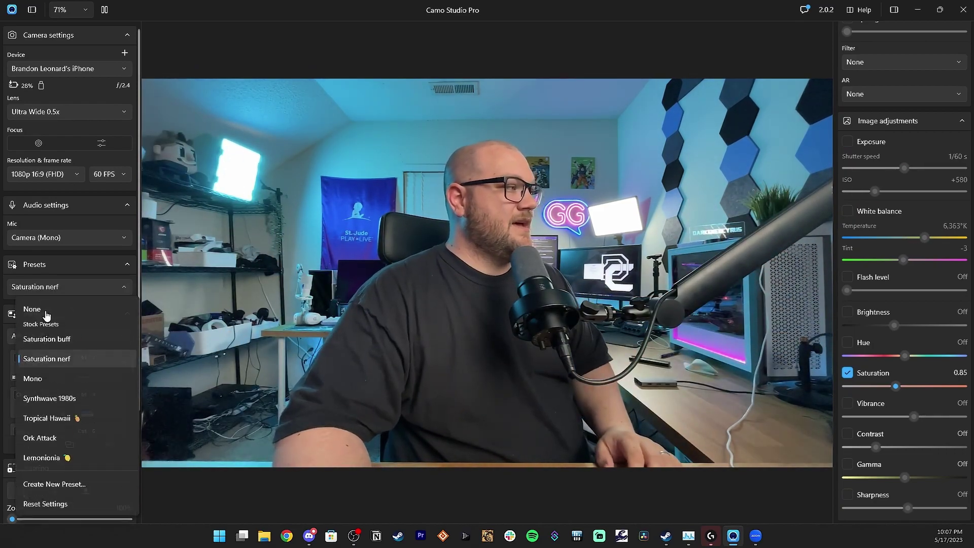
pyautogui.click(47, 384)
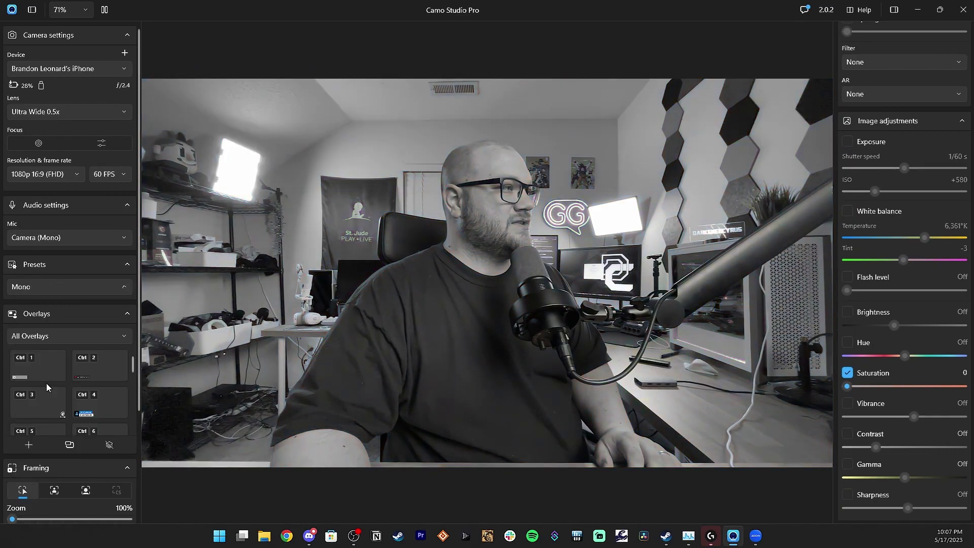
pyautogui.click(54, 284)
pyautogui.click(61, 437)
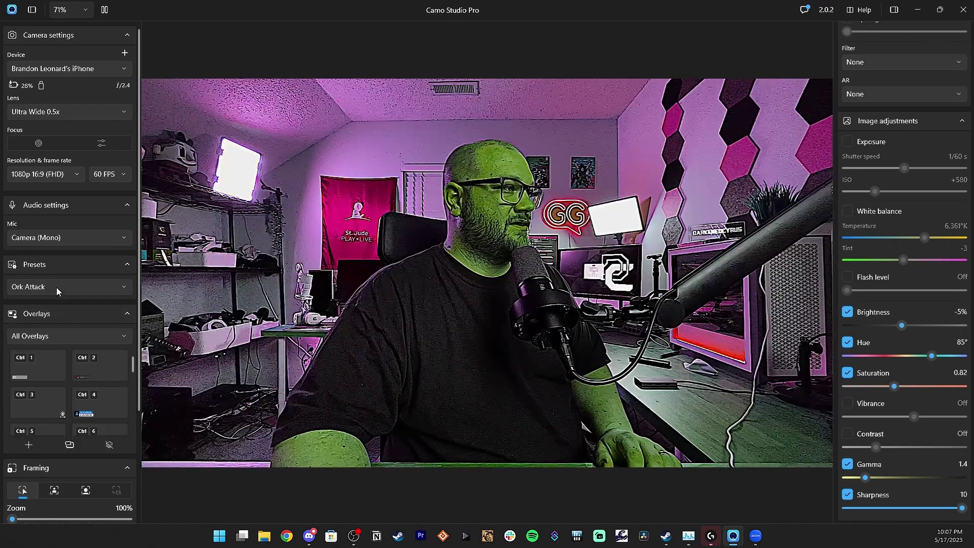
pyautogui.click(56, 287)
pyautogui.click(56, 452)
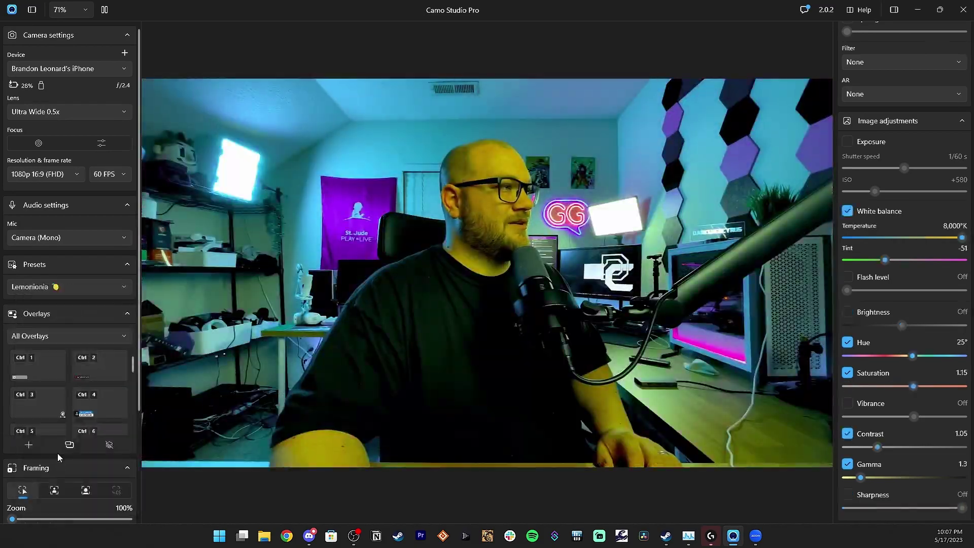
# - Set the image preset back to None
pyautogui.click(58, 288)
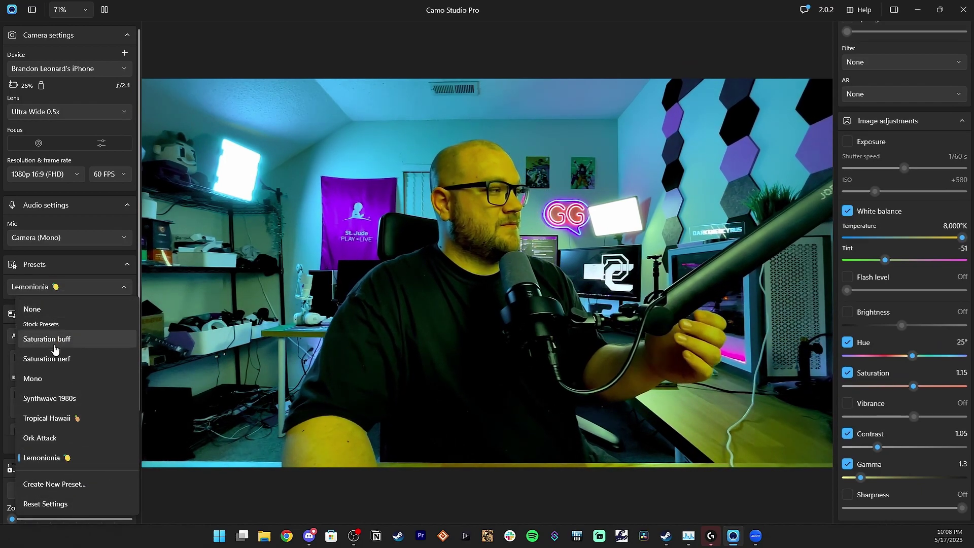
pyautogui.click(54, 310)
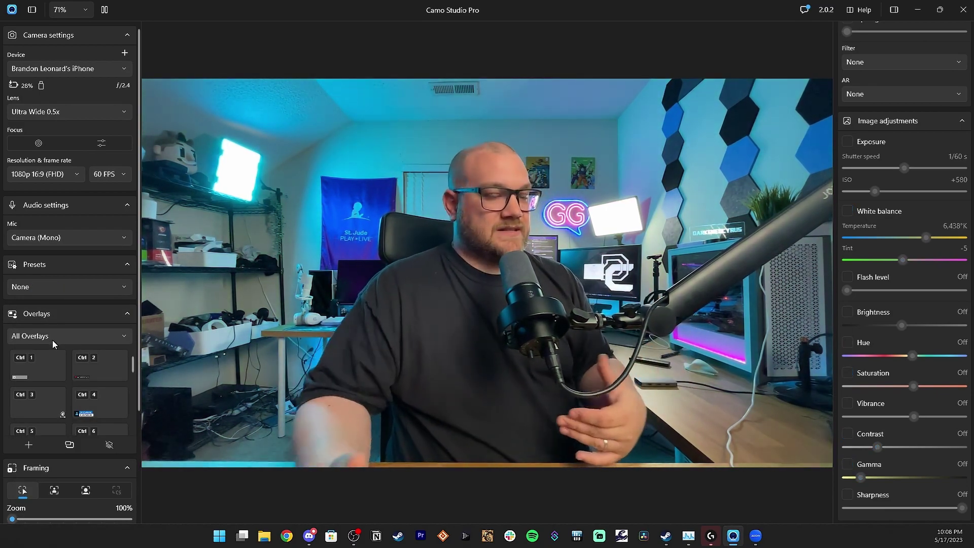
# - Preview the YouTube handle overlay, the name tag and several other stock overlays, ending with the dark side-panel design
pyautogui.click(115, 367)
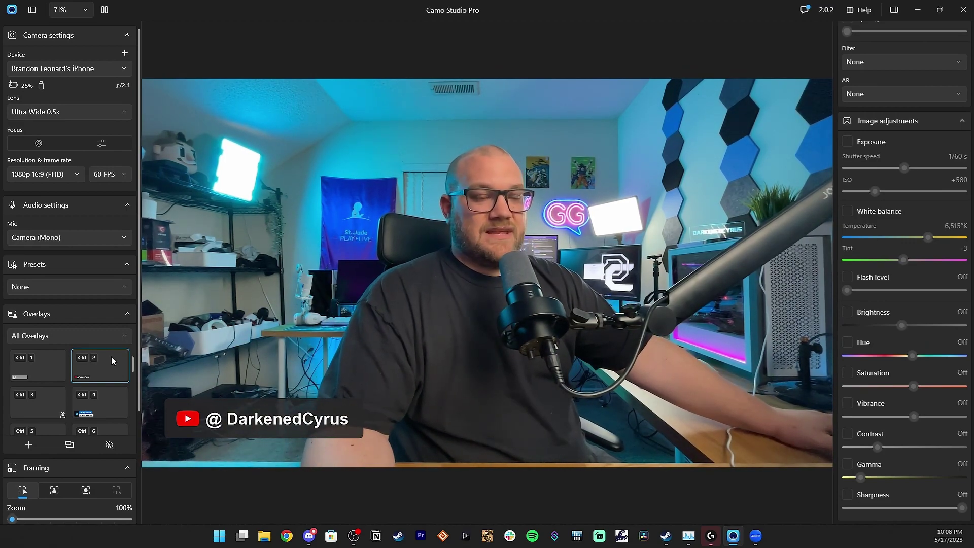
pyautogui.click(38, 367)
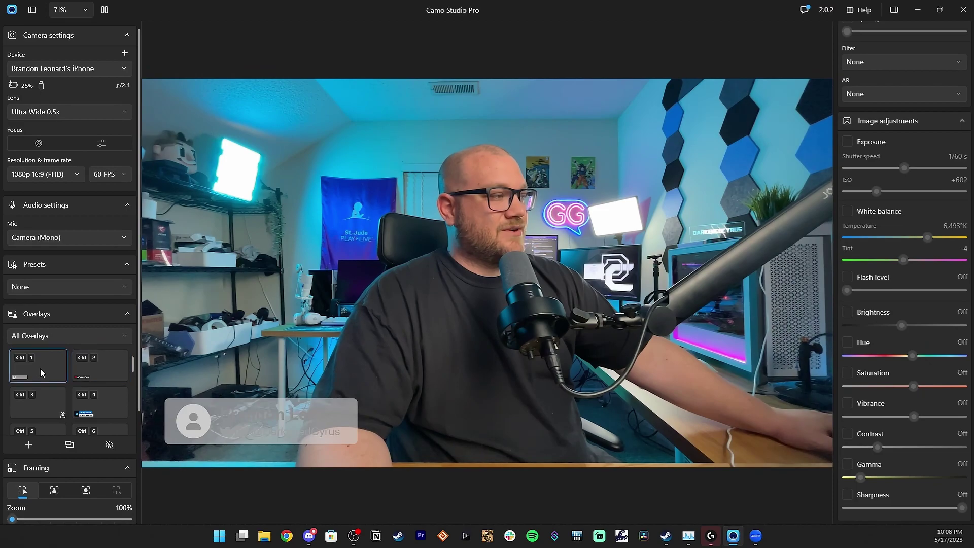
pyautogui.scroll(-1, 66, 369)
pyautogui.click(95, 370)
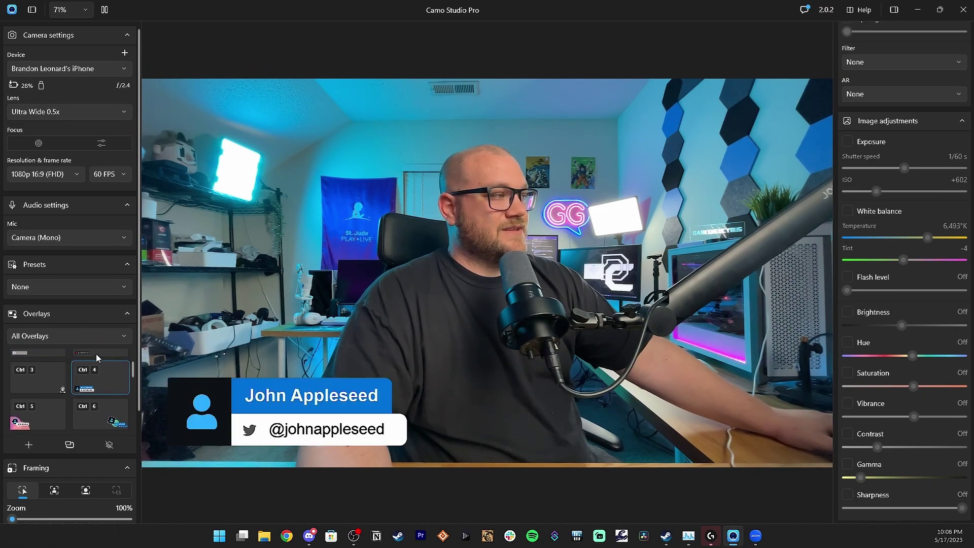
pyautogui.scroll(-1, 89, 401)
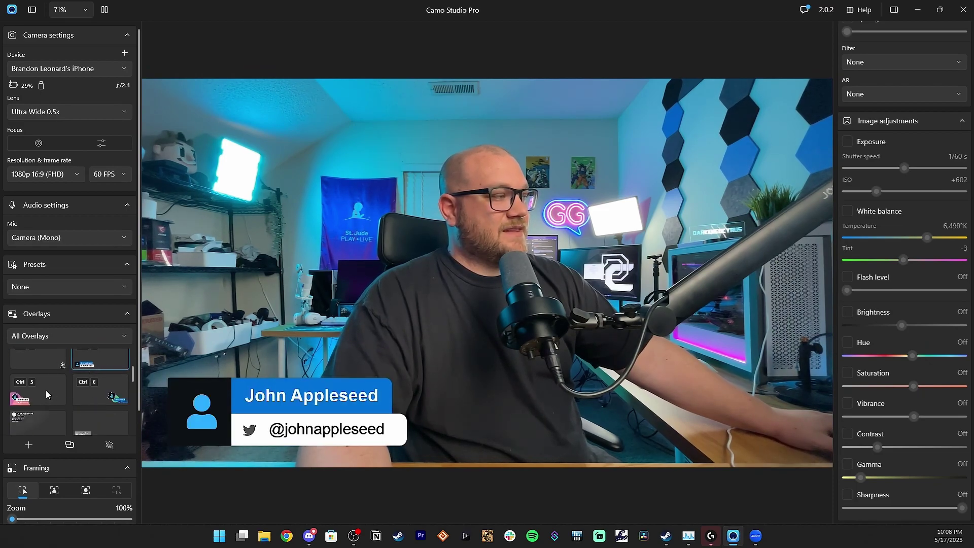
pyautogui.click(46, 390)
pyautogui.click(107, 391)
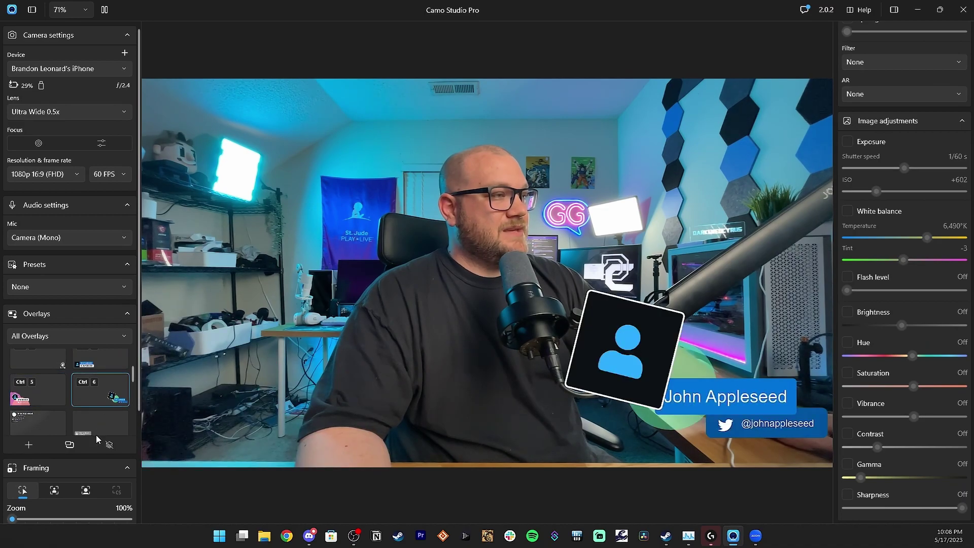
pyautogui.scroll(-1, 95, 428)
pyautogui.click(93, 401)
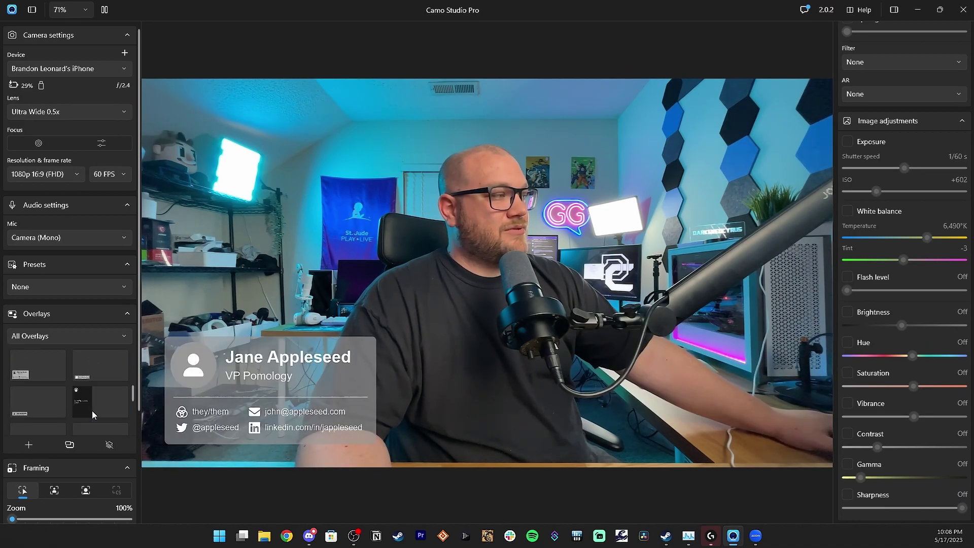
pyautogui.click(96, 404)
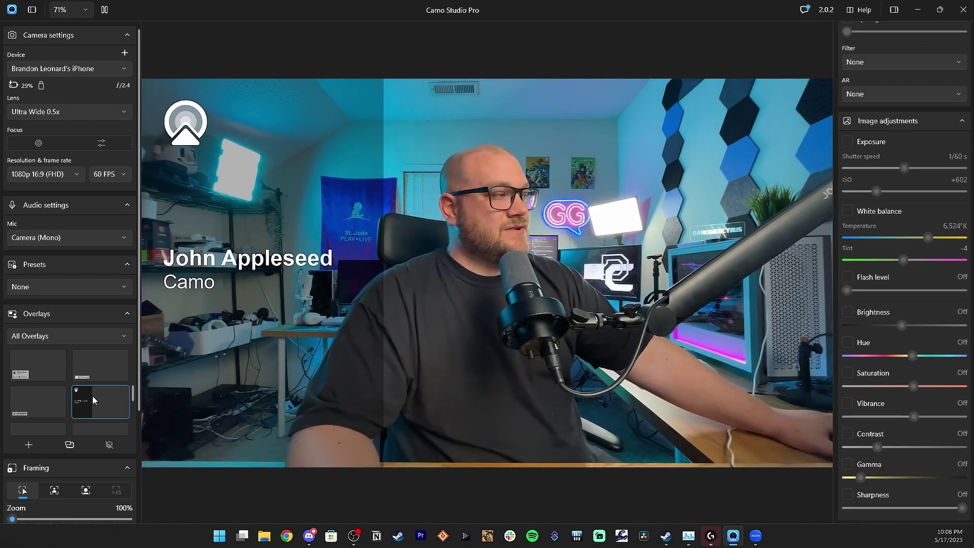
# - Apply the YouTube handle overlay to the camera picture
pyautogui.scroll(1, 92, 395)
pyautogui.press('ctrl')
pyautogui.click(104, 363)
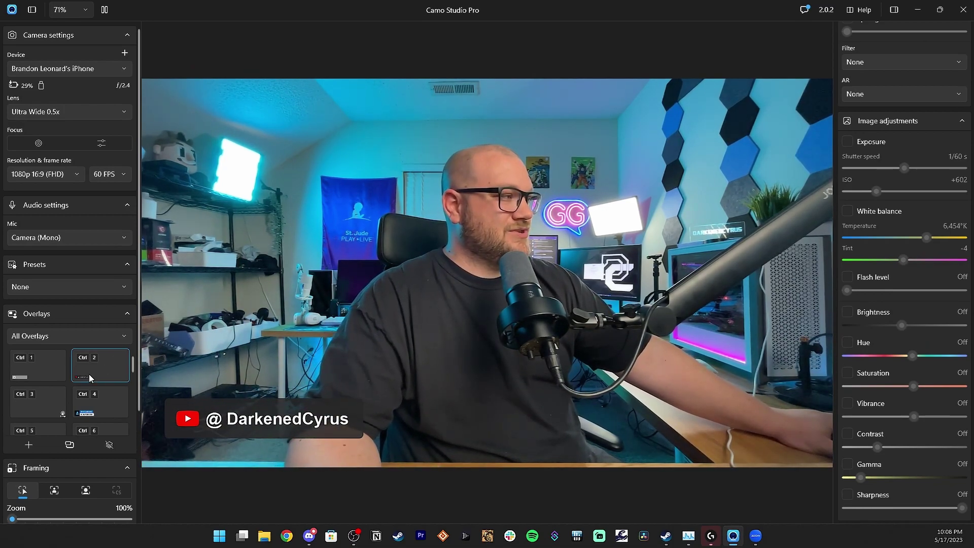
# - Open YT Overlay for modification, inspect its text element's properties, and return to the main camera view
pyautogui.rightClick(96, 371)
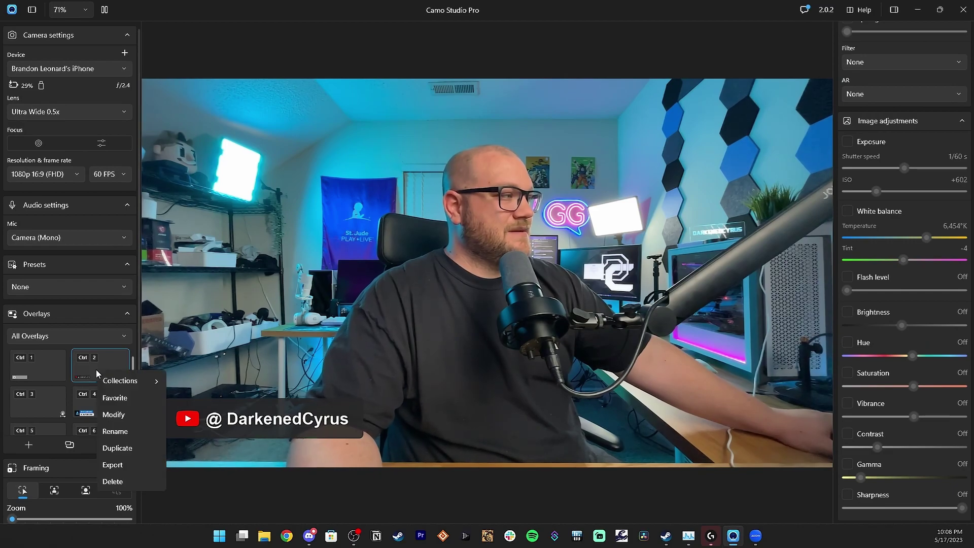
pyautogui.click(126, 415)
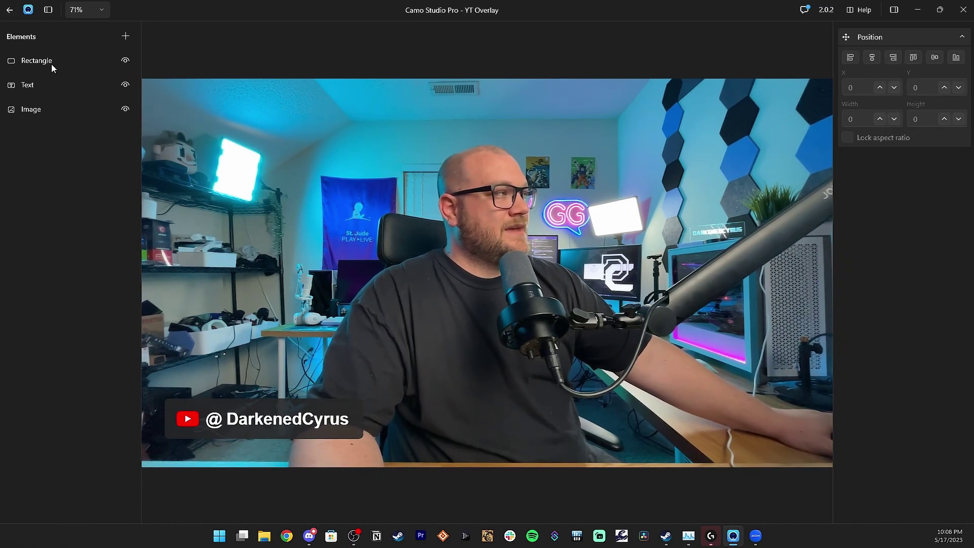
pyautogui.click(239, 422)
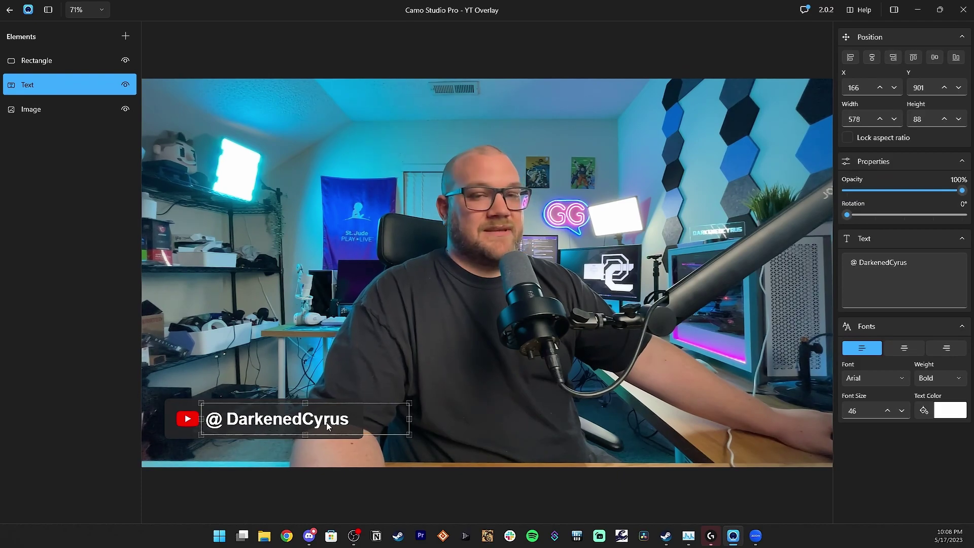
pyautogui.click(11, 11)
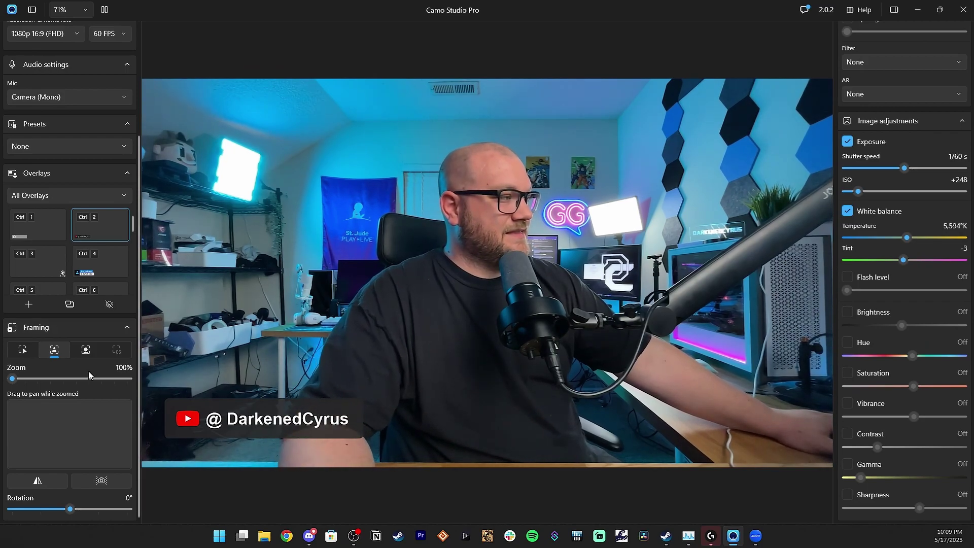
# - Zoom the framing to 179%, switch to face-based framing and reduce Face Size to about the lemon mark
pyautogui.click(22, 379)
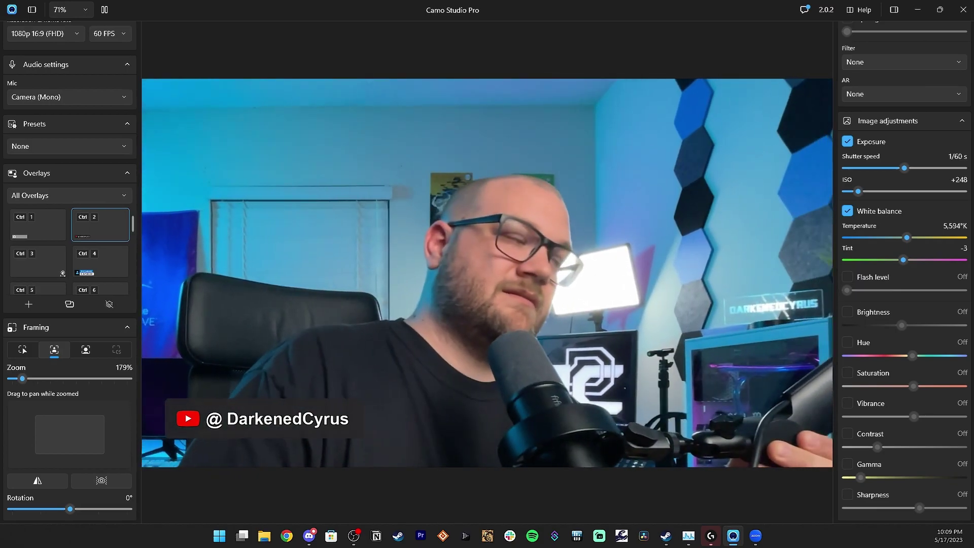
pyautogui.click(85, 349)
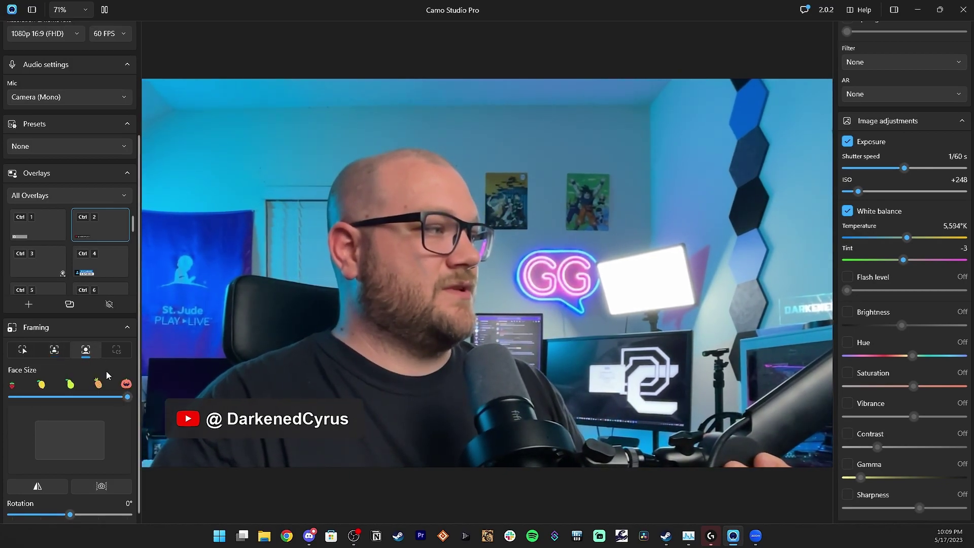
pyautogui.moveTo(128, 399); pyautogui.dragTo(56, 402)
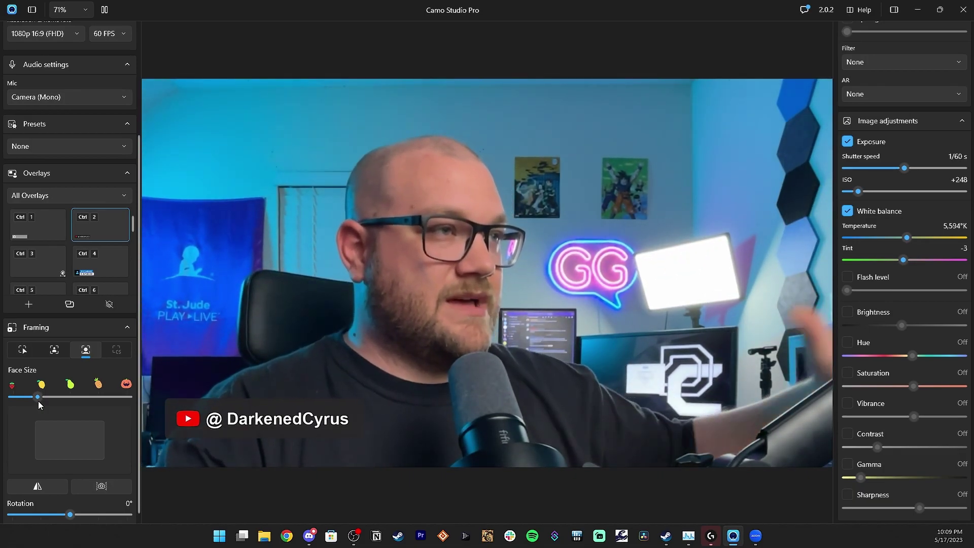
# - Lower the white balance temperature to 5,264°K and set the framing mode to manual
pyautogui.moveTo(918, 236); pyautogui.dragTo(898, 237)
pyautogui.click(23, 350)
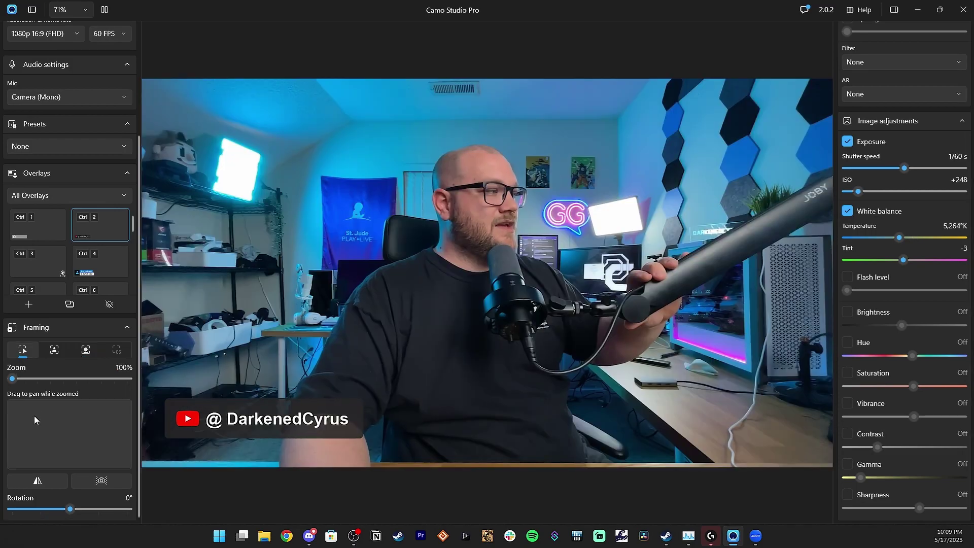
# - Zoom the manual framing to 195%, pan the zoomed picture, and restore the zoom to 100%
pyautogui.moveTo(12, 378); pyautogui.dragTo(25, 378)
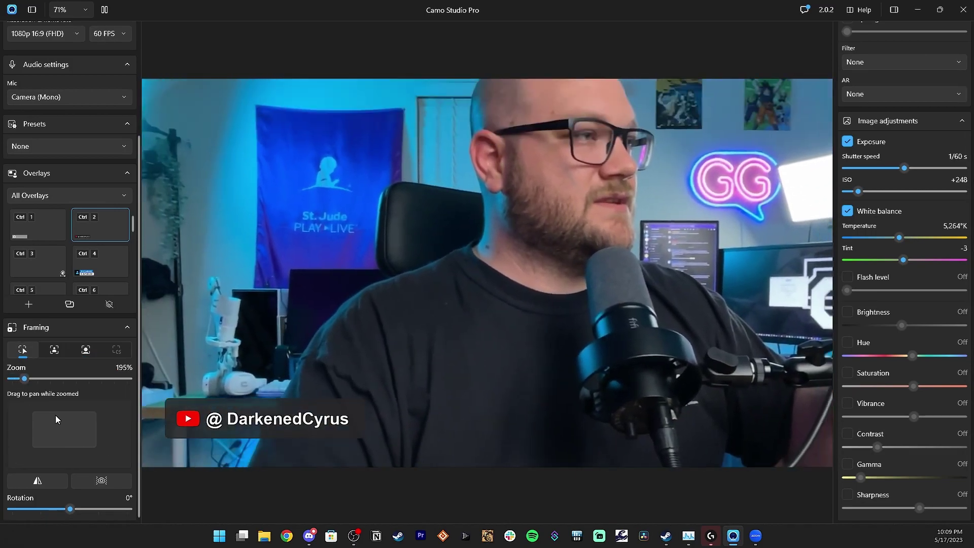
pyautogui.moveTo(56, 415); pyautogui.dragTo(56, 417)
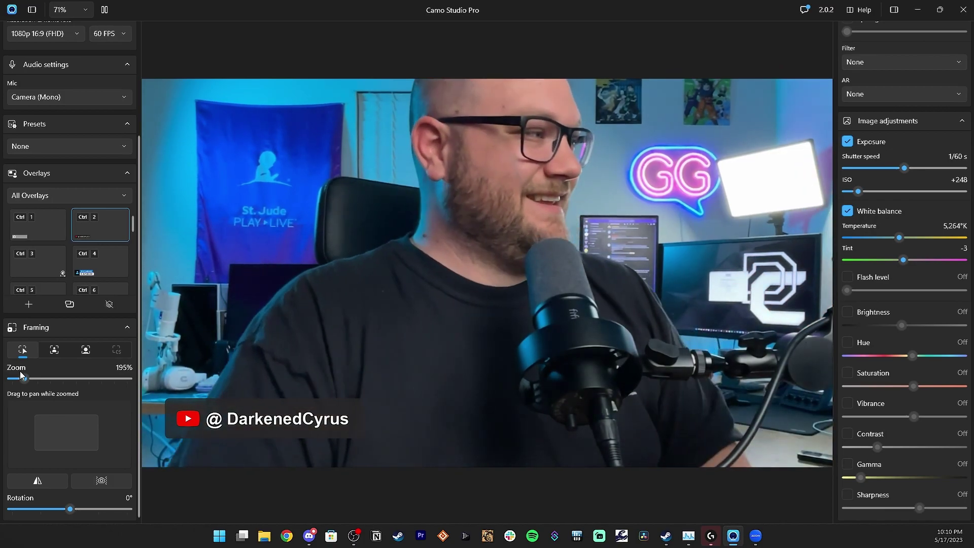
pyautogui.moveTo(24, 378); pyautogui.dragTo(6, 376)
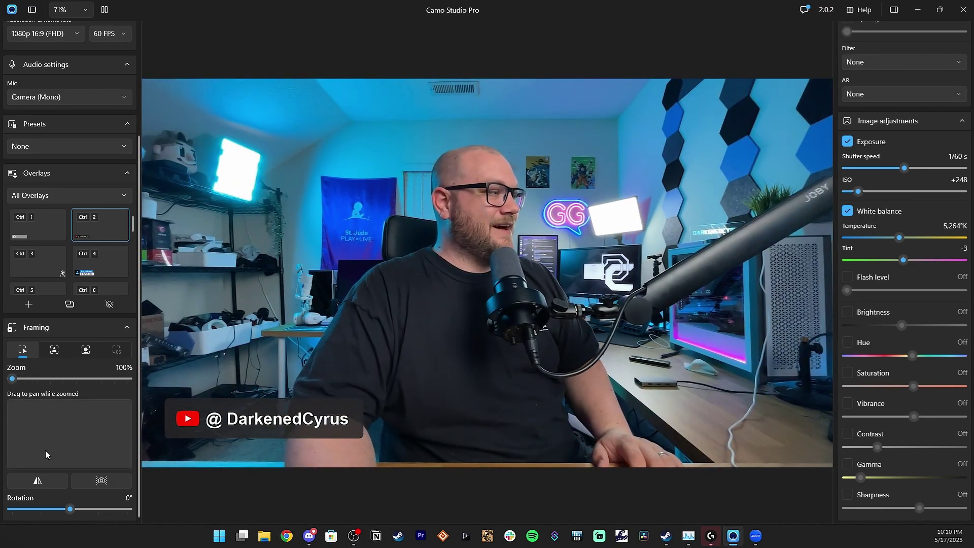
# - Mirror the camera picture and flip it back, and turn on video stabilization
pyautogui.click(46, 484)
pyautogui.click(45, 483)
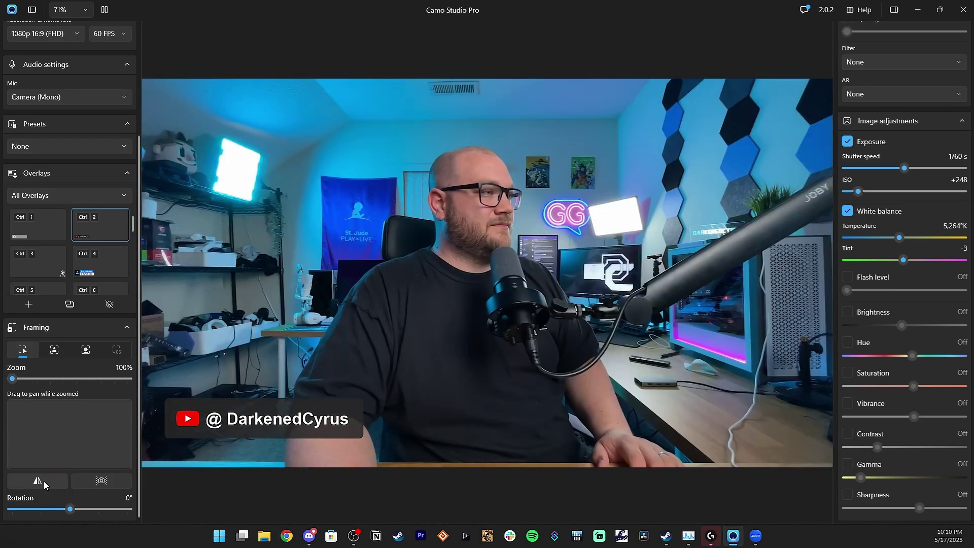
pyautogui.click(98, 484)
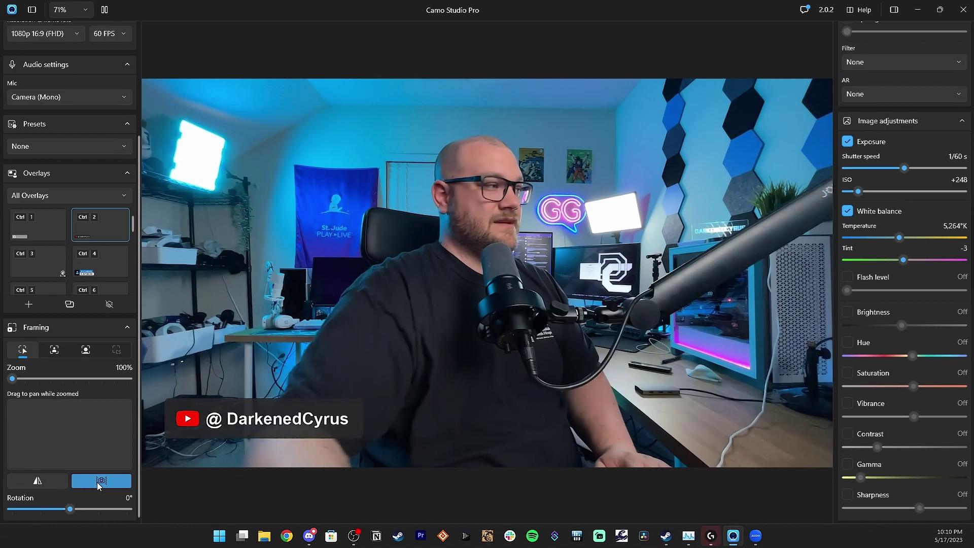
pyautogui.click(88, 480)
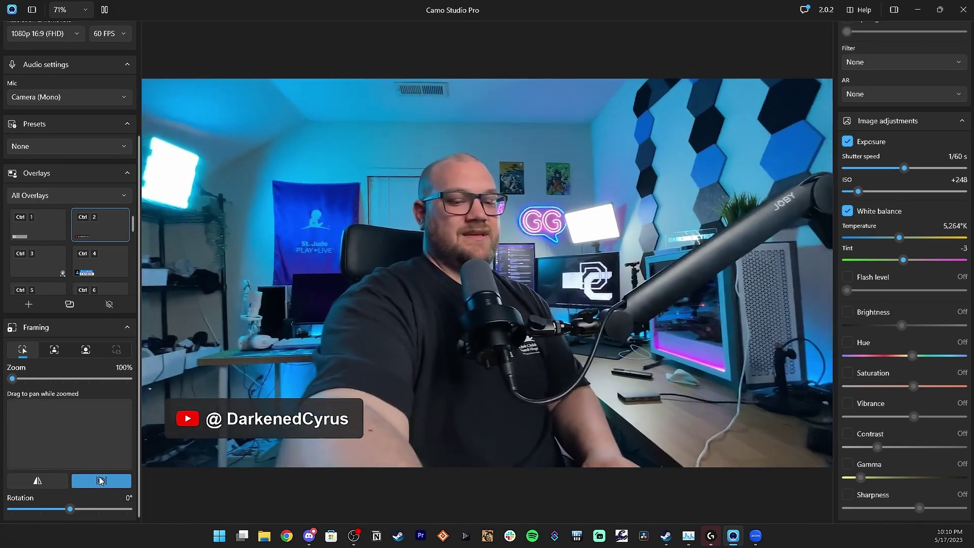
# - Reduce the portrait mode's background blur to minimum, try the background replacement mode, and return to the standard enhancement mode
pyautogui.scroll(3, 894, 219)
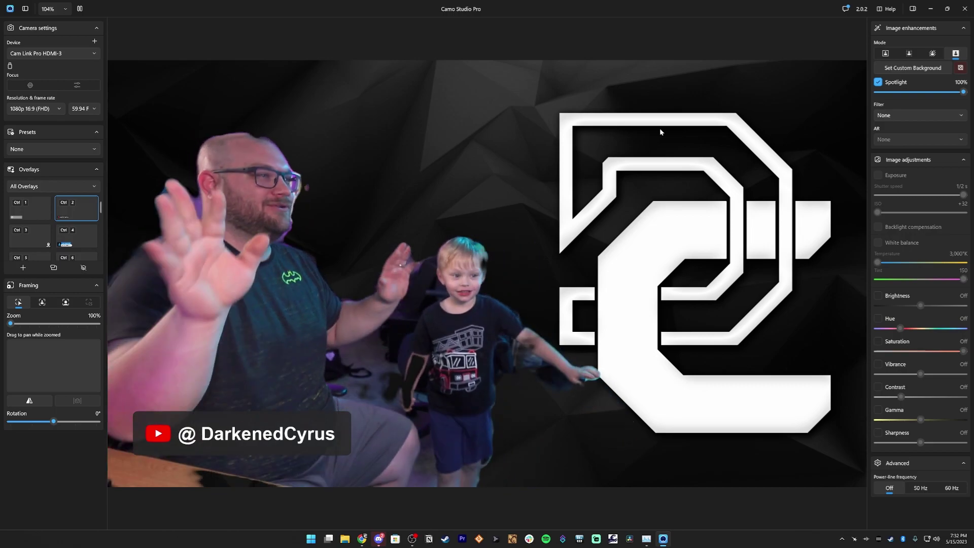
pyautogui.moveTo(966, 83)
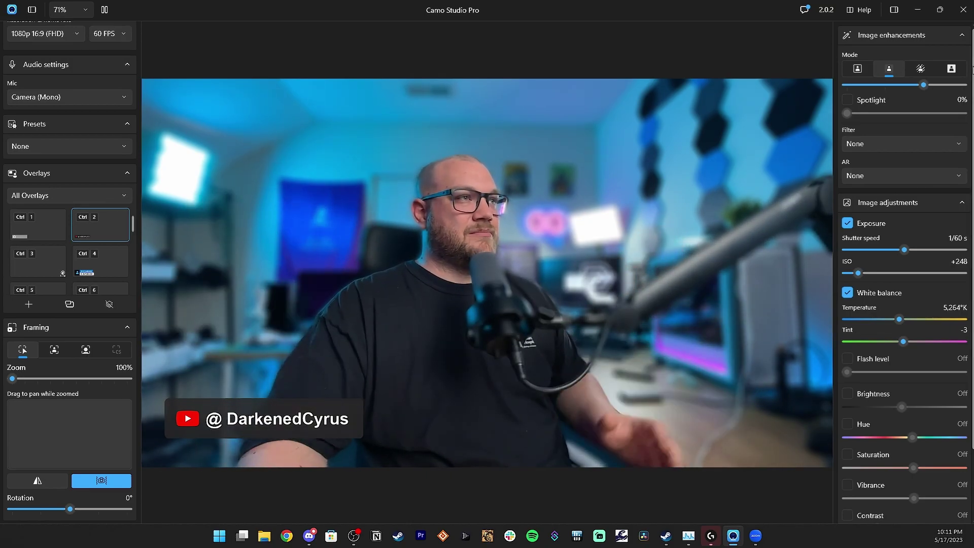
pyautogui.moveTo(923, 85); pyautogui.dragTo(829, 90)
pyautogui.click(951, 69)
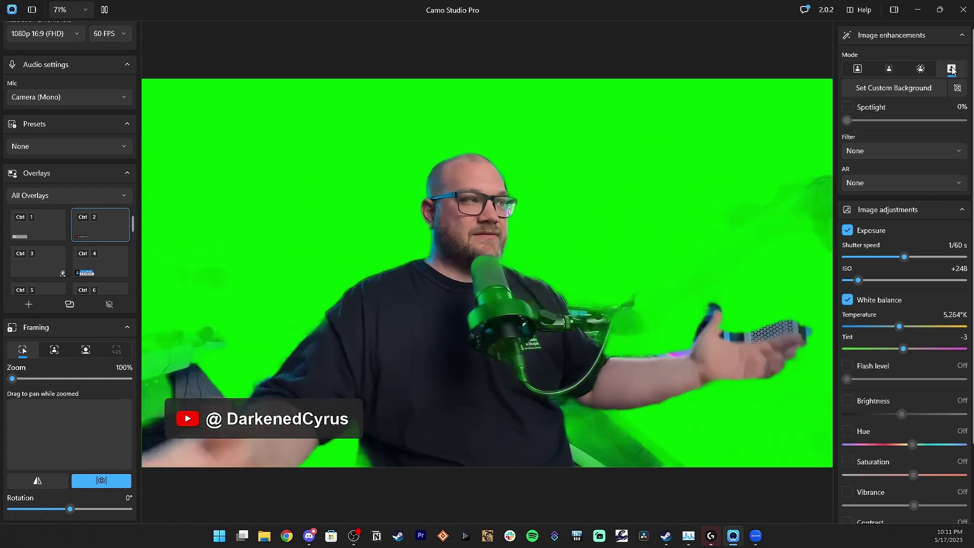
pyautogui.click(861, 69)
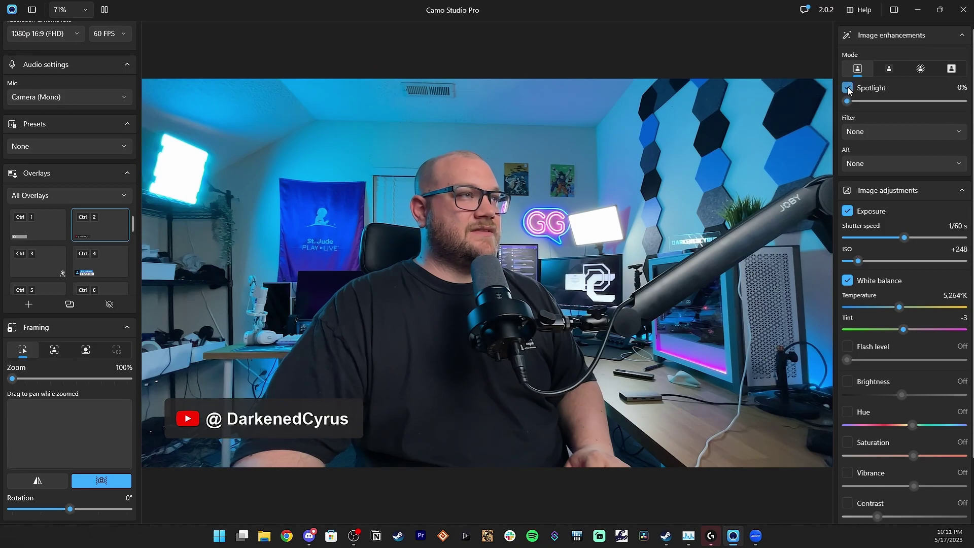
# - Try Spotlight at 100%, lower it to 17%, and switch Spotlight off
pyautogui.click(847, 88)
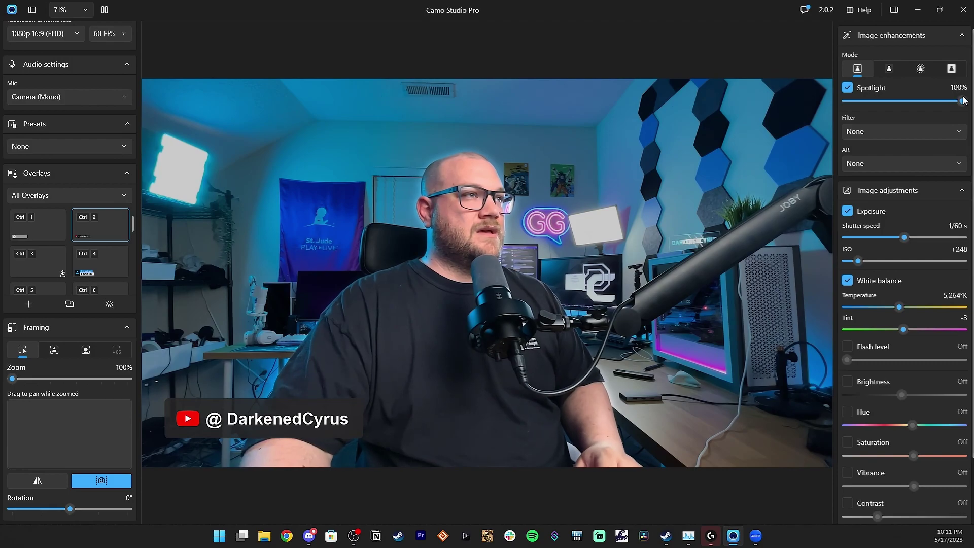
pyautogui.moveTo(961, 101); pyautogui.dragTo(866, 102)
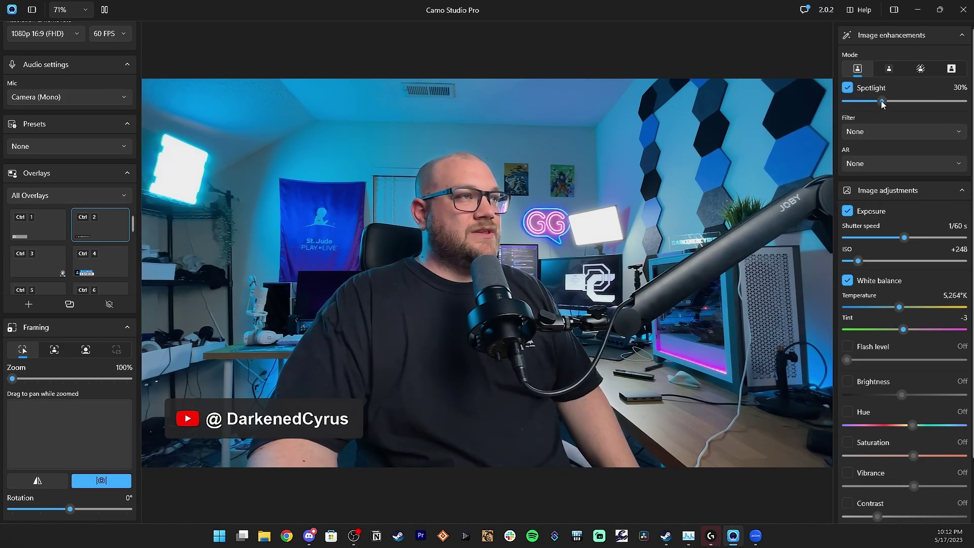
pyautogui.click(847, 89)
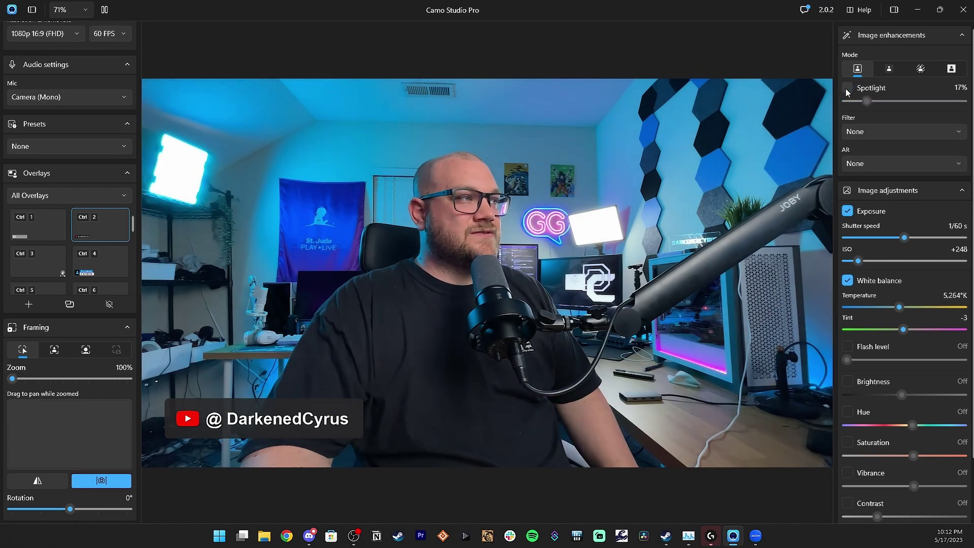
# - Apply the Pop filter to the camera picture
pyautogui.click(871, 130)
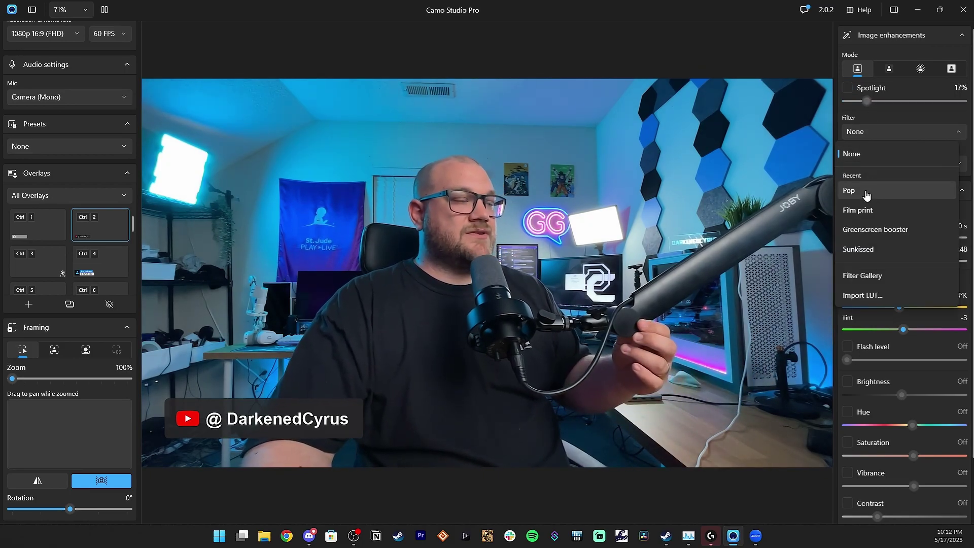
pyautogui.click(865, 192)
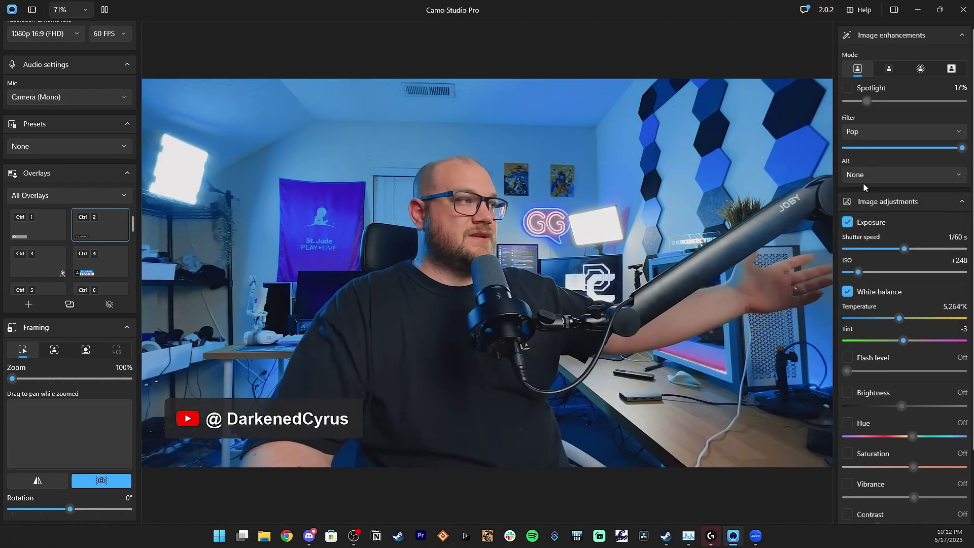
pyautogui.click(887, 130)
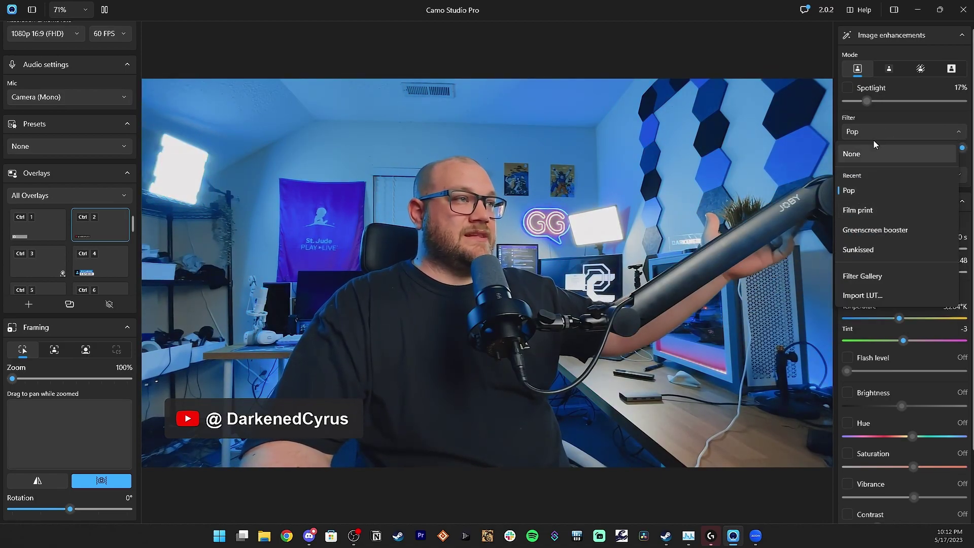
pyautogui.click(884, 113)
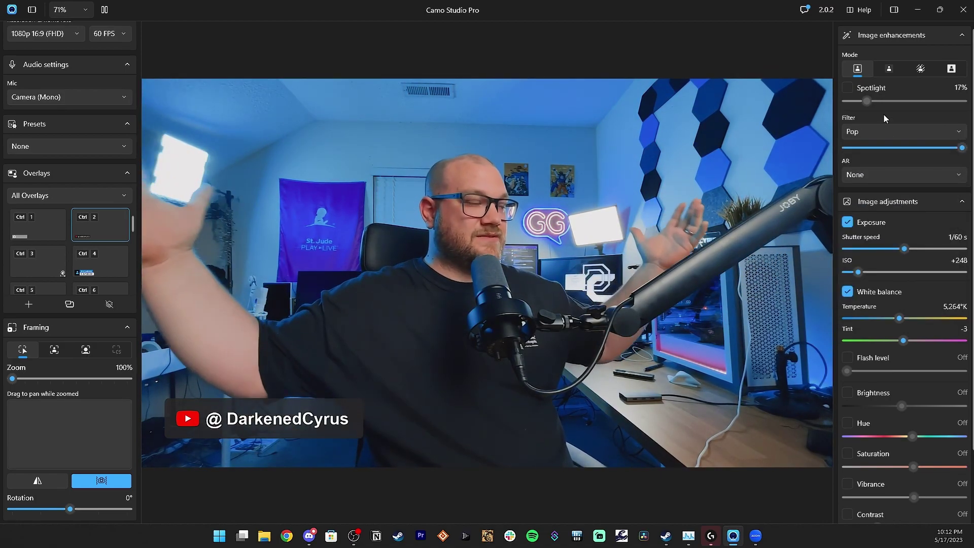
# - Try the Mute Background, Emoji Face and Face Follow AR effects on the camera picture
pyautogui.click(892, 175)
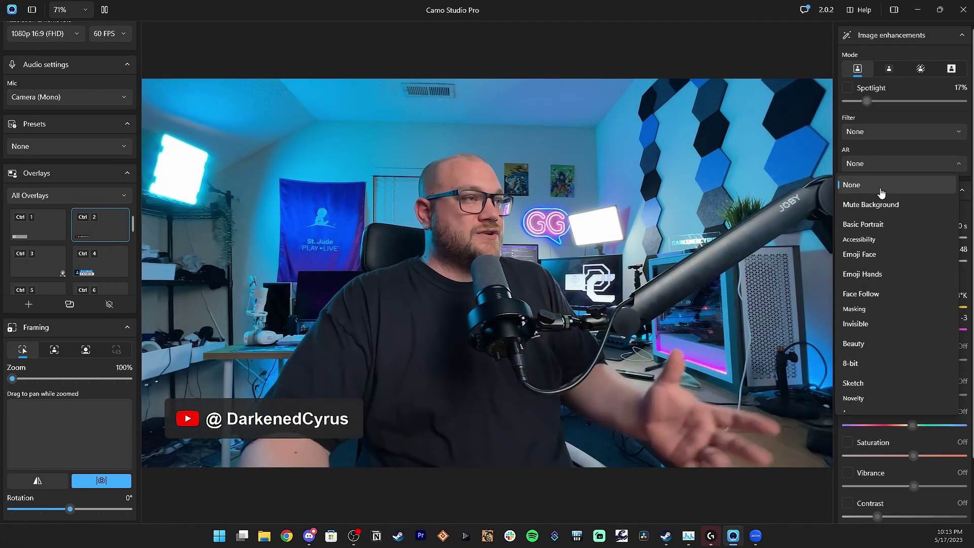
pyautogui.click(879, 205)
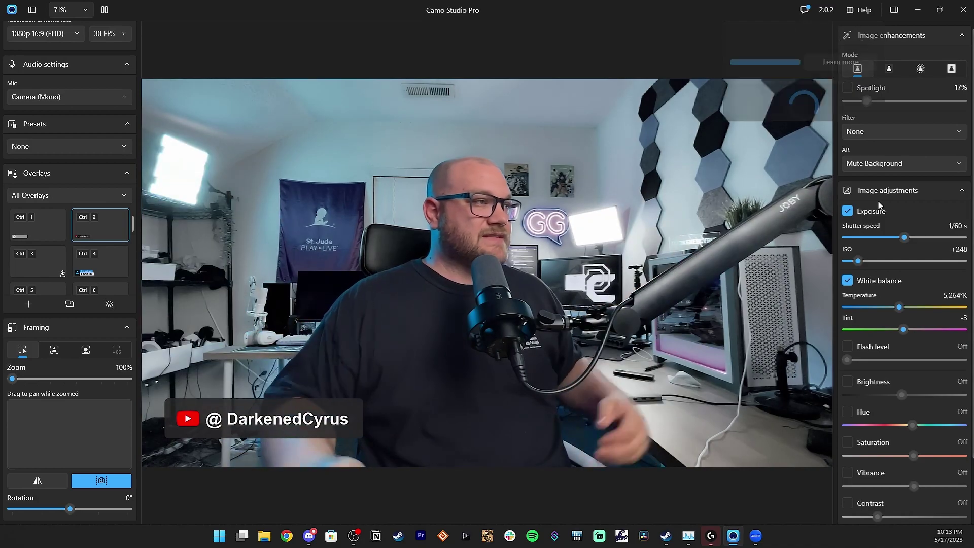
pyautogui.click(875, 165)
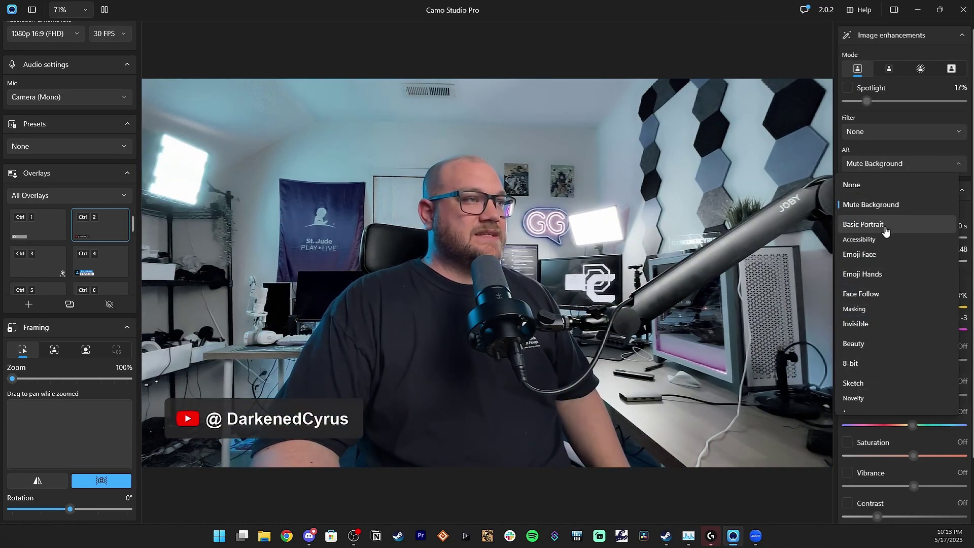
pyautogui.click(880, 254)
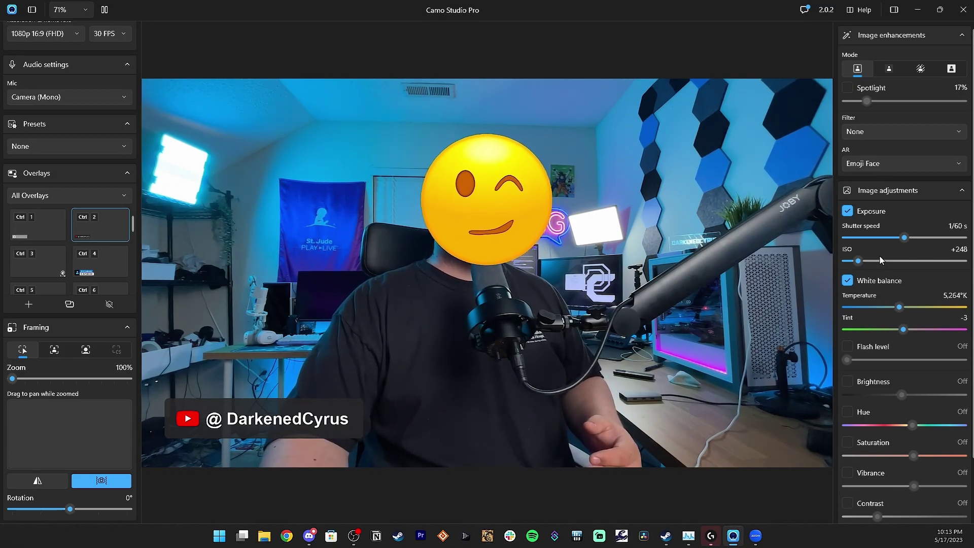
pyautogui.click(903, 163)
pyautogui.click(890, 235)
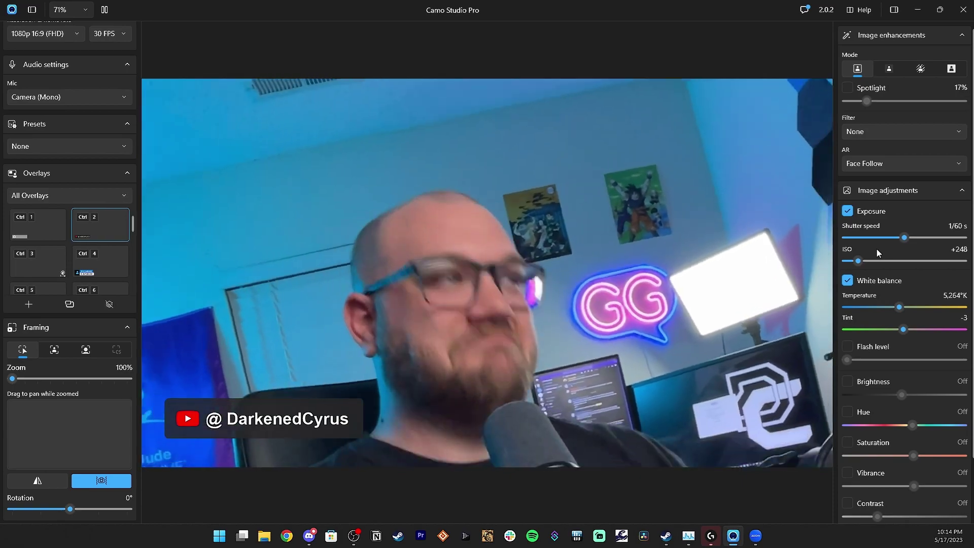
# - Try the Invisible and Big Head AR effects, and set AR back to None
pyautogui.click(881, 165)
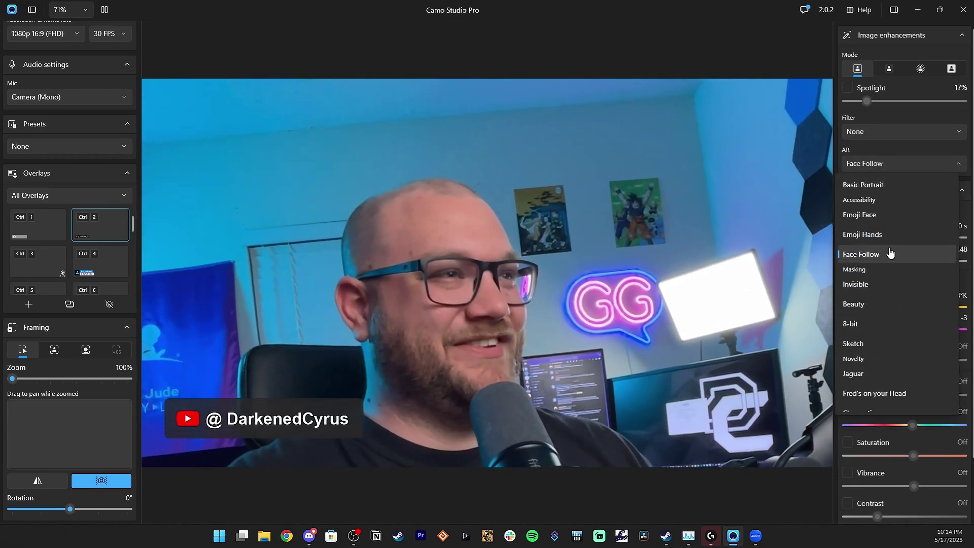
pyautogui.click(871, 283)
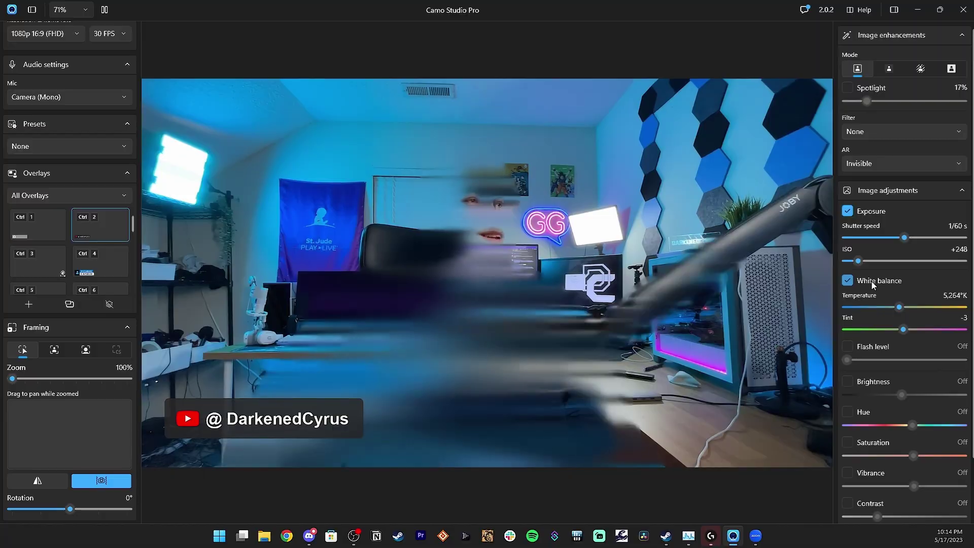
pyautogui.click(894, 163)
pyautogui.click(867, 345)
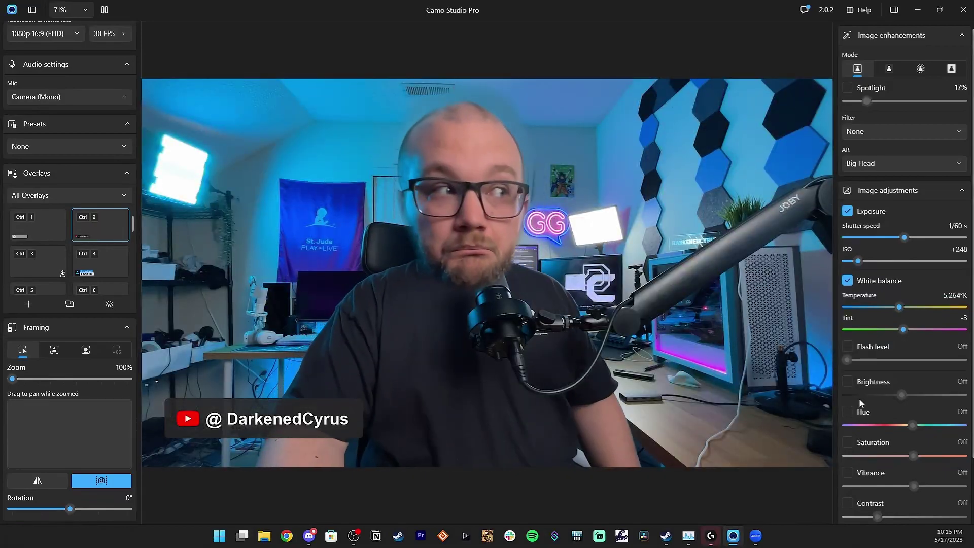
pyautogui.click(893, 164)
pyautogui.click(868, 188)
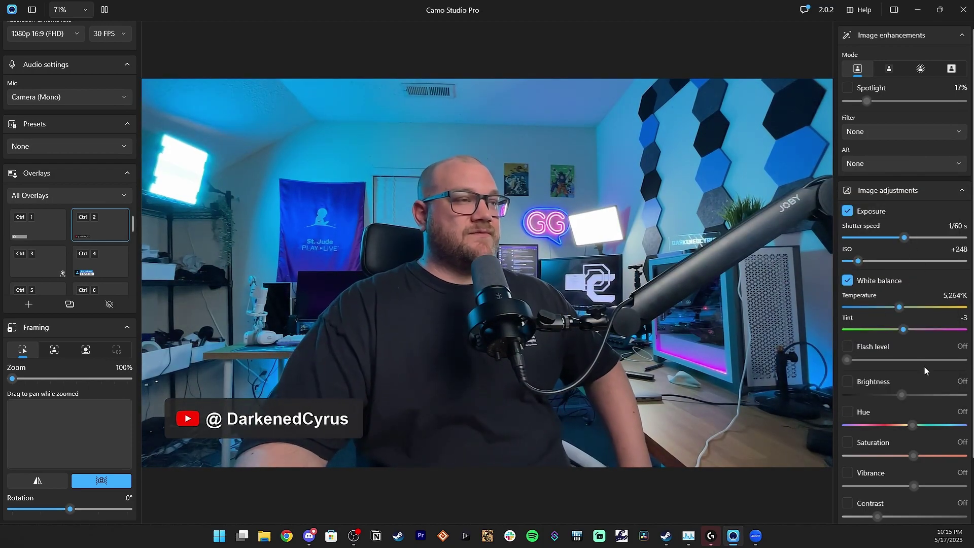
# - Reset manual exposure to a 1/71 s shutter speed and ISO +459, and set the white balance temperature to 5,330°K
pyautogui.scroll(-3, 928, 283)
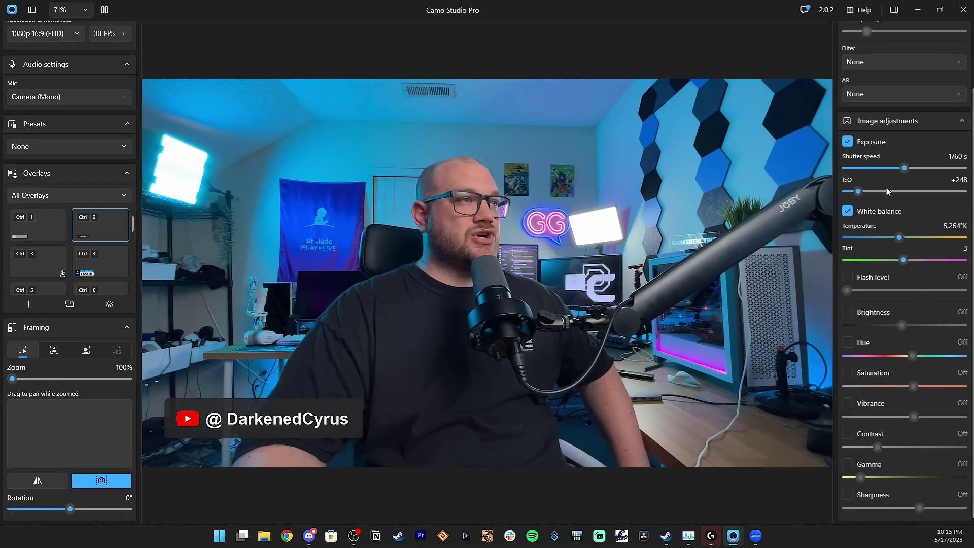
pyautogui.click(846, 142)
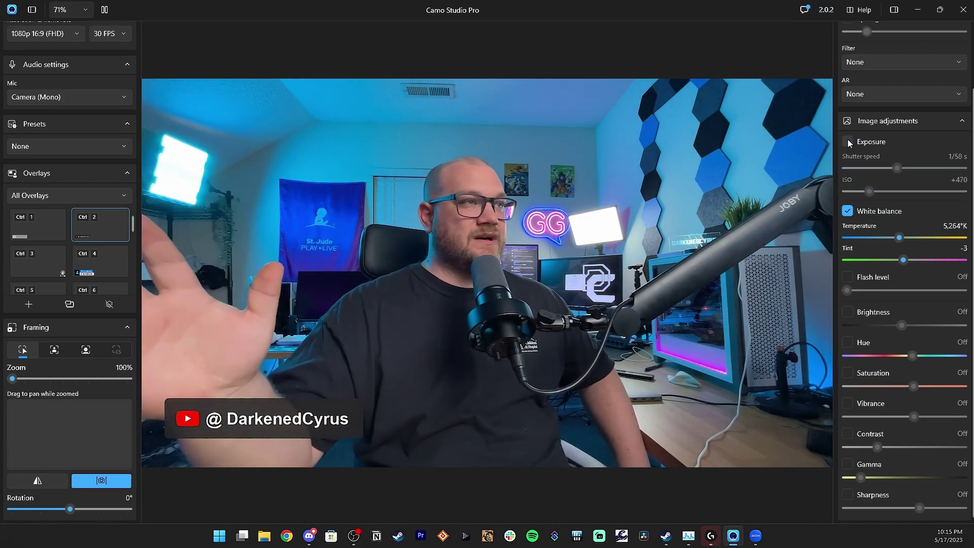
pyautogui.click(847, 141)
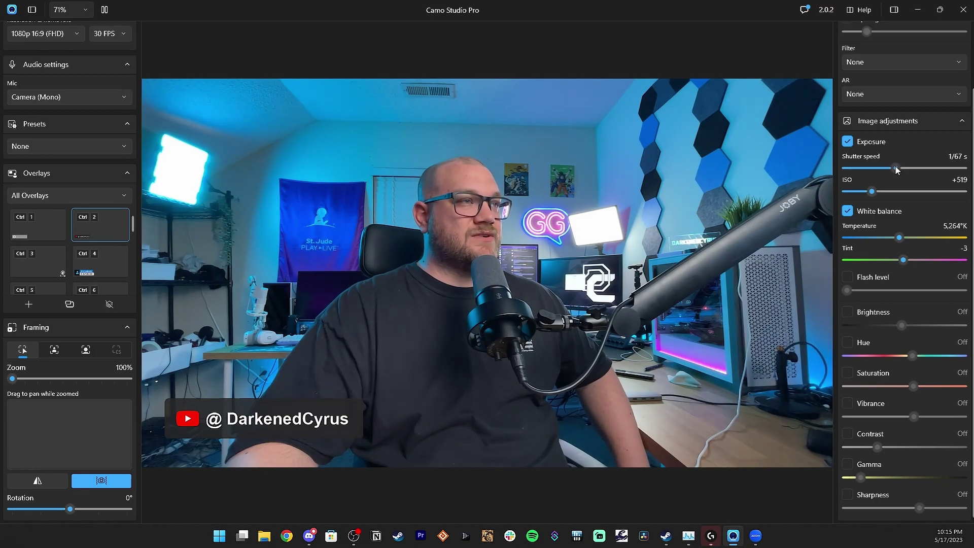
pyautogui.moveTo(895, 167); pyautogui.dragTo(894, 167)
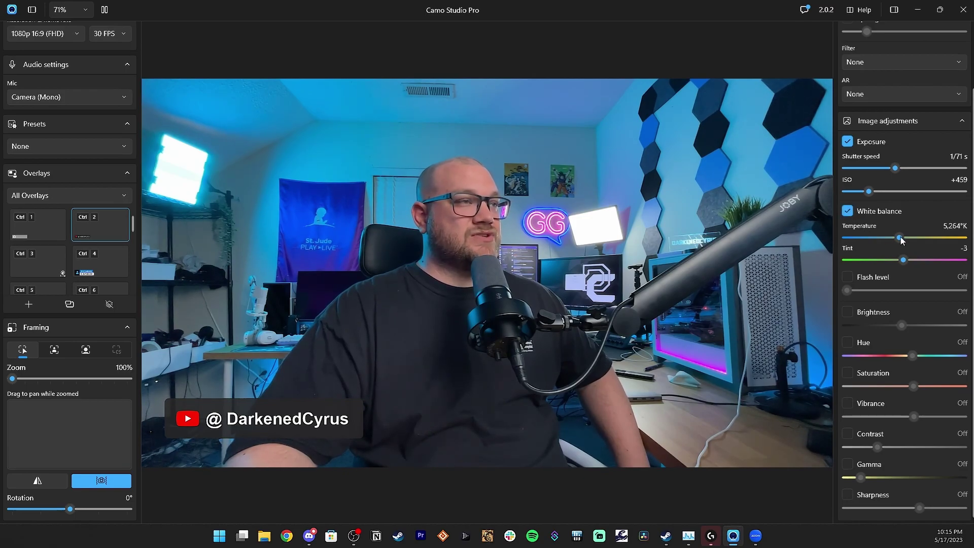
pyautogui.moveTo(901, 241)
pyautogui.mouseDown()
pyautogui.moveTo(937, 239)
pyautogui.moveTo(857, 238)
pyautogui.moveTo(908, 240)
pyautogui.mouseUp()
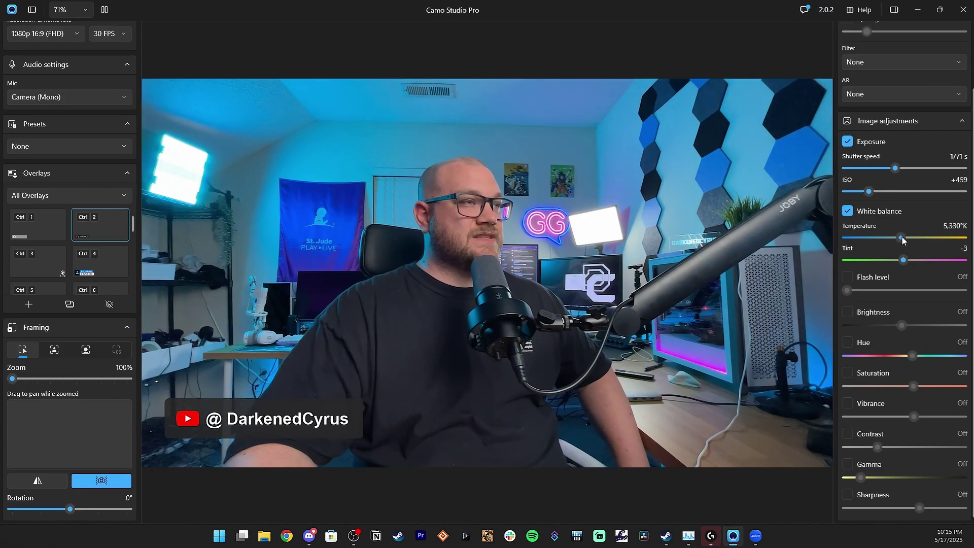
# - Enable the flash level, try it between 0% and maximum, and switch it off
pyautogui.click(847, 277)
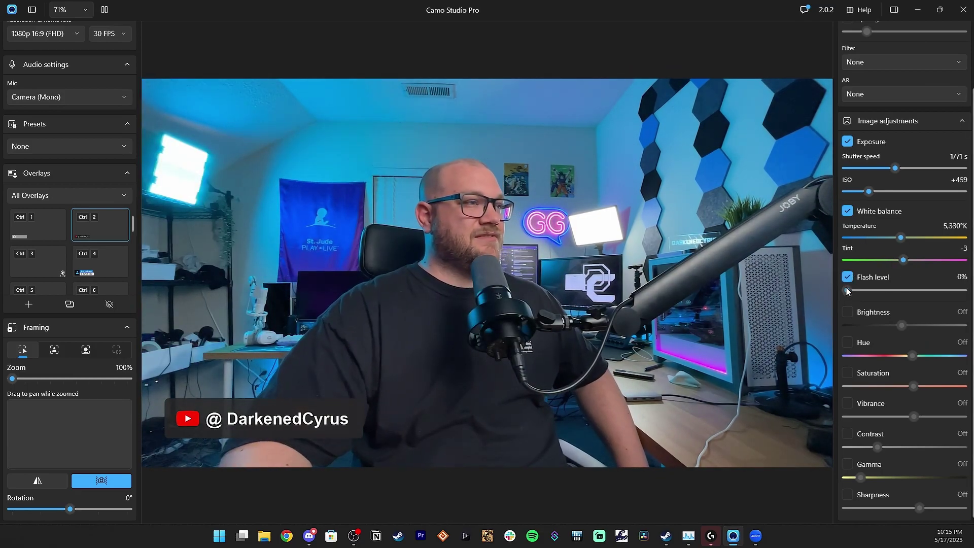
pyautogui.click(962, 290)
pyautogui.moveTo(962, 290); pyautogui.dragTo(847, 290)
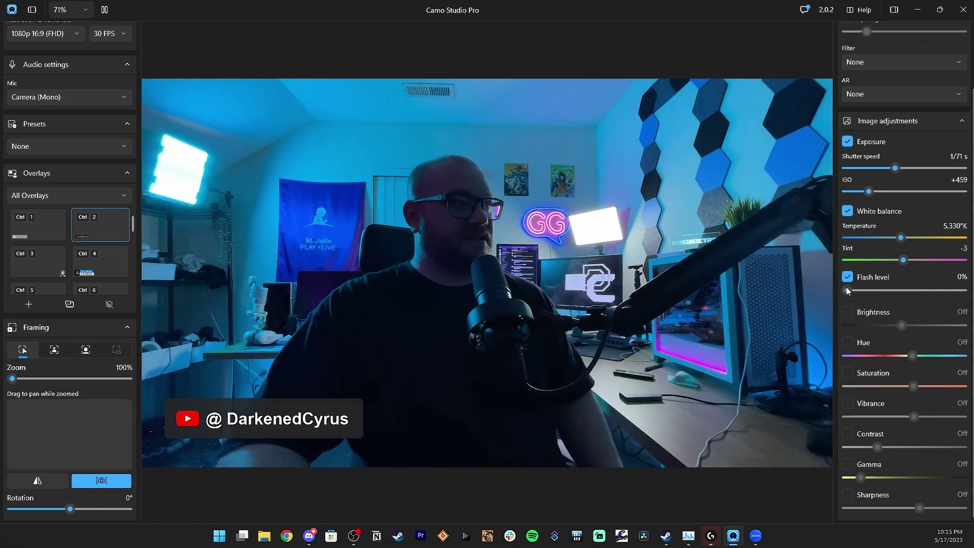
pyautogui.click(876, 290)
pyautogui.moveTo(885, 290); pyautogui.dragTo(961, 290)
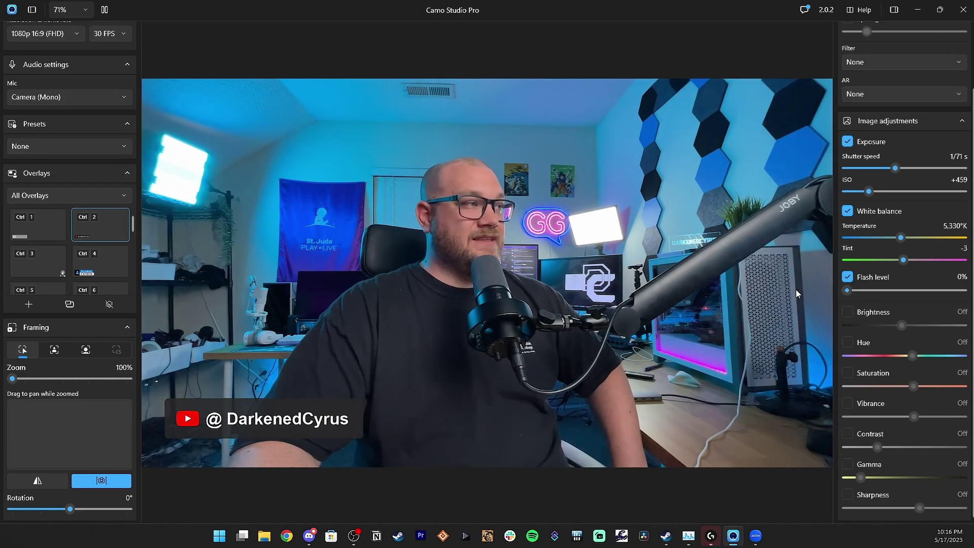
pyautogui.click(878, 290)
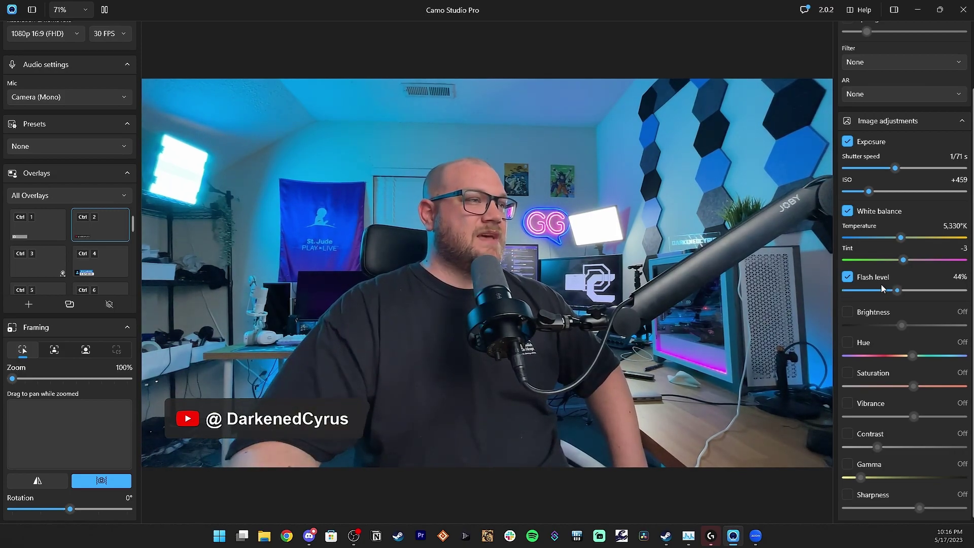
pyautogui.click(852, 277)
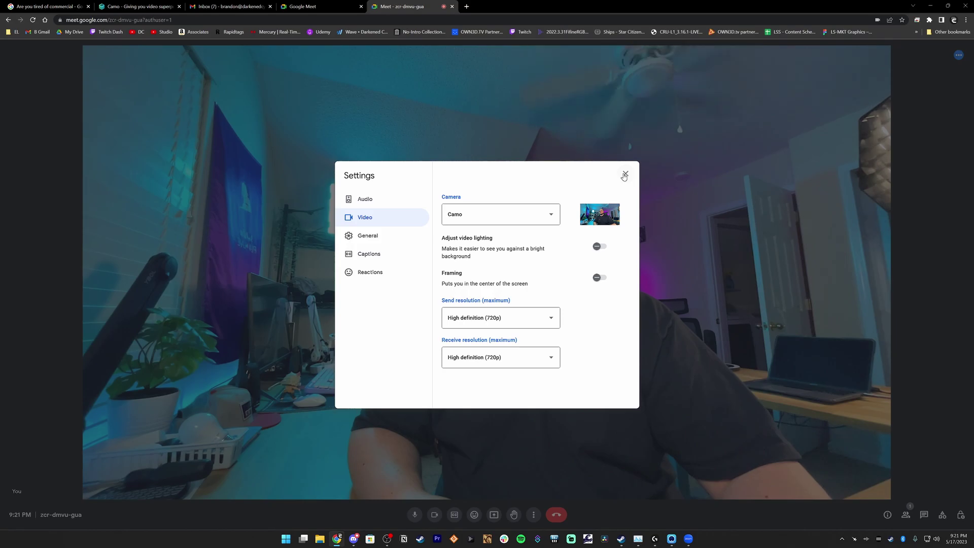
# - Close the Google Meet video settings, and apply the Emoji Hands AR effect in Camo Studio
pyautogui.click(625, 174)
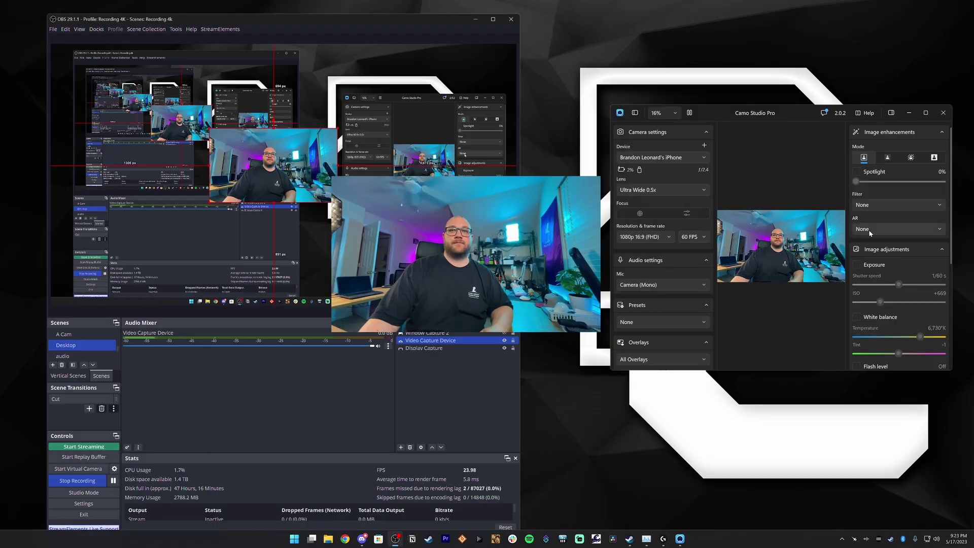
pyautogui.click(869, 231)
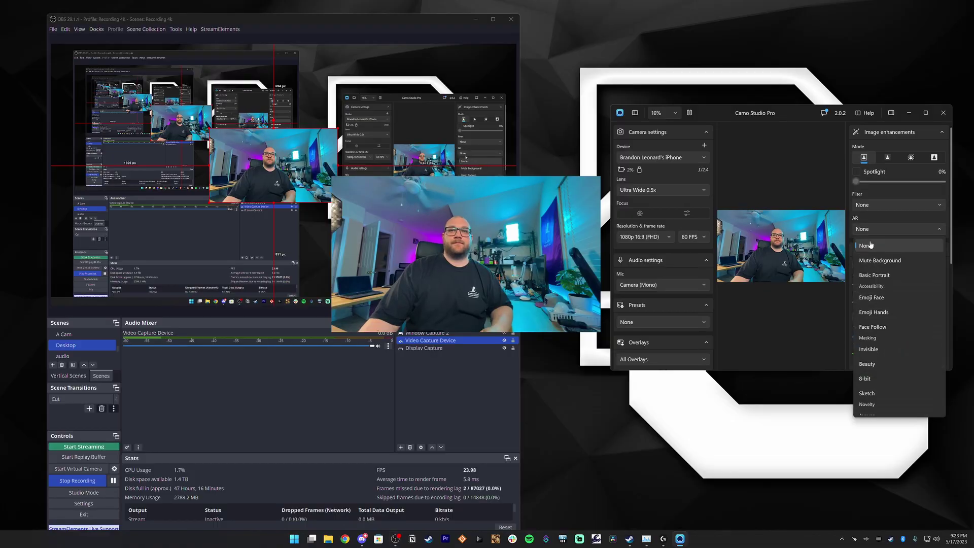
pyautogui.click(879, 312)
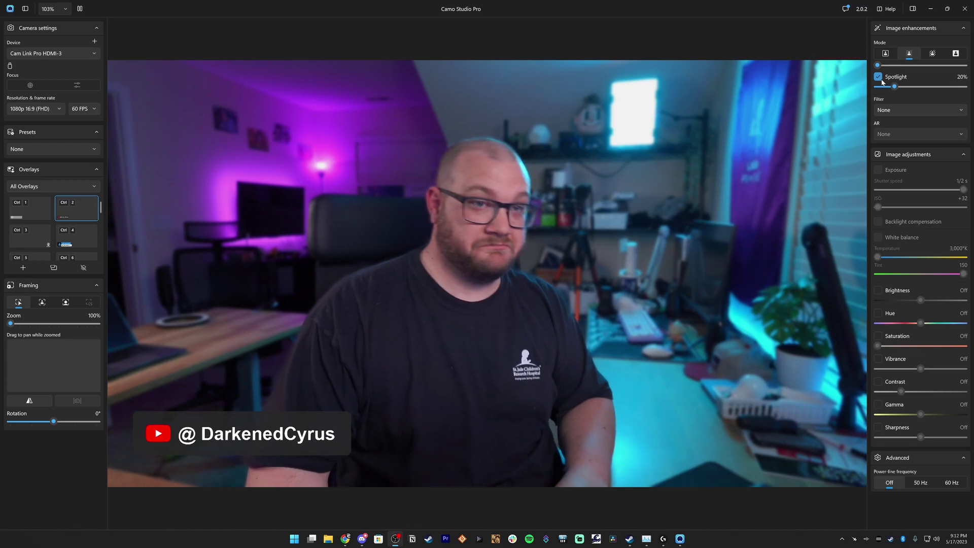
# - Turn off Spotlight and switch the image enhancement mode from portrait to standard
pyautogui.click(878, 78)
pyautogui.click(884, 54)
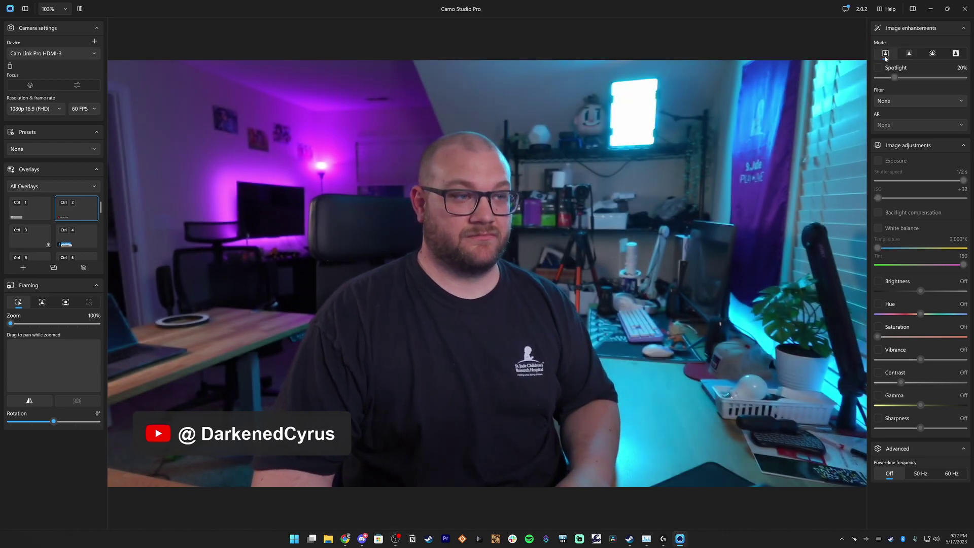